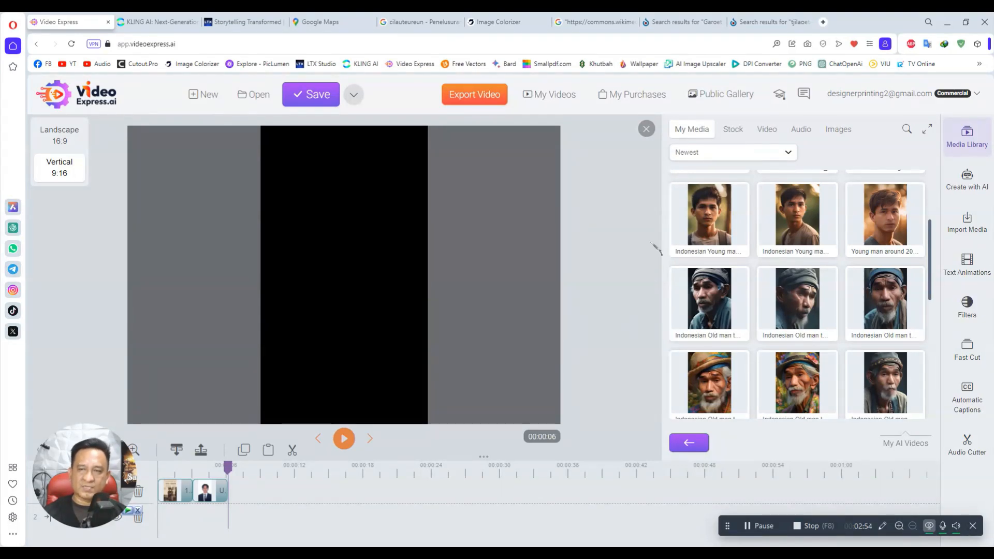
# - Browse the historical photos in the Wikimedia Commons search results for "Garoet (java)"
pyautogui.click(595, 22)
pyautogui.hotkey('ctrl', 'w')
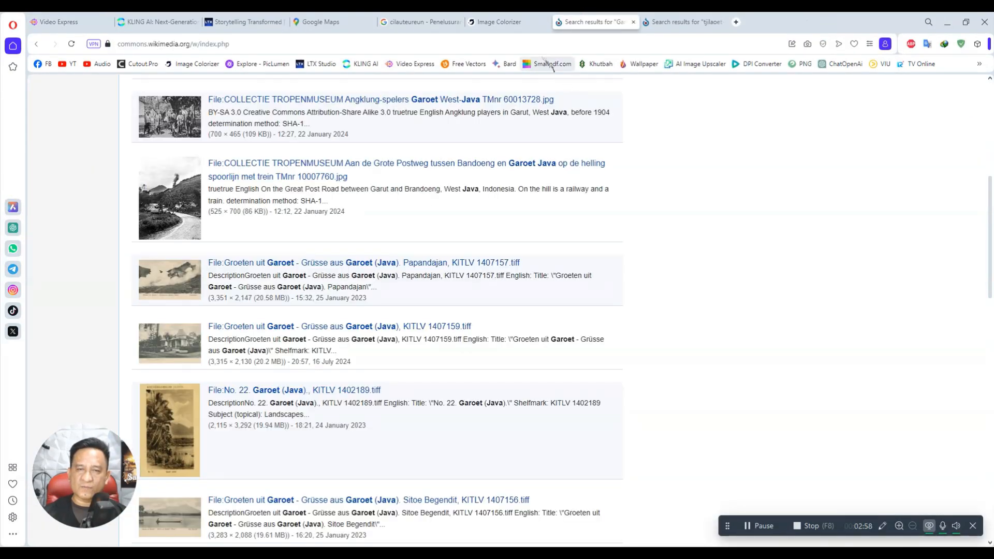
pyautogui.scroll(1, 599, 220)
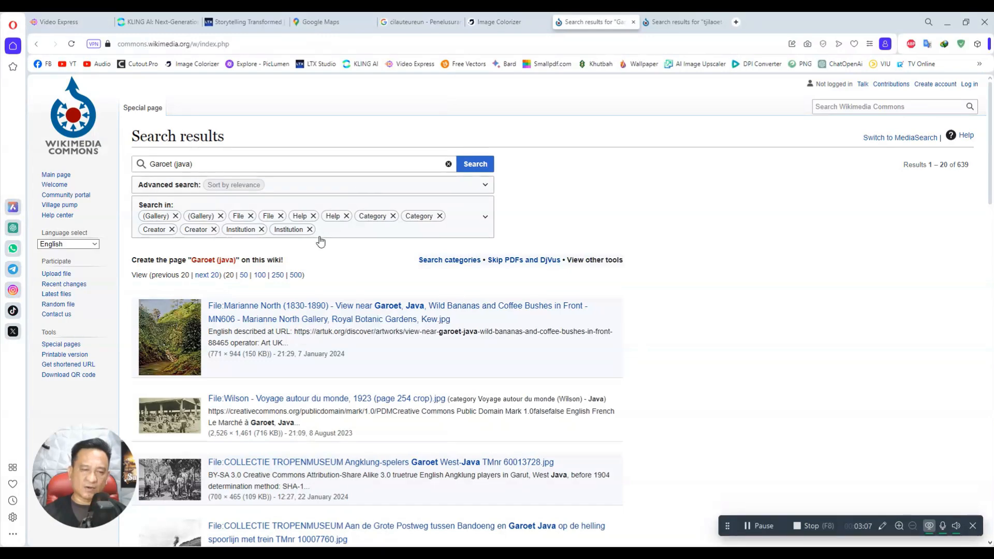
pyautogui.scroll(-5, 314, 240)
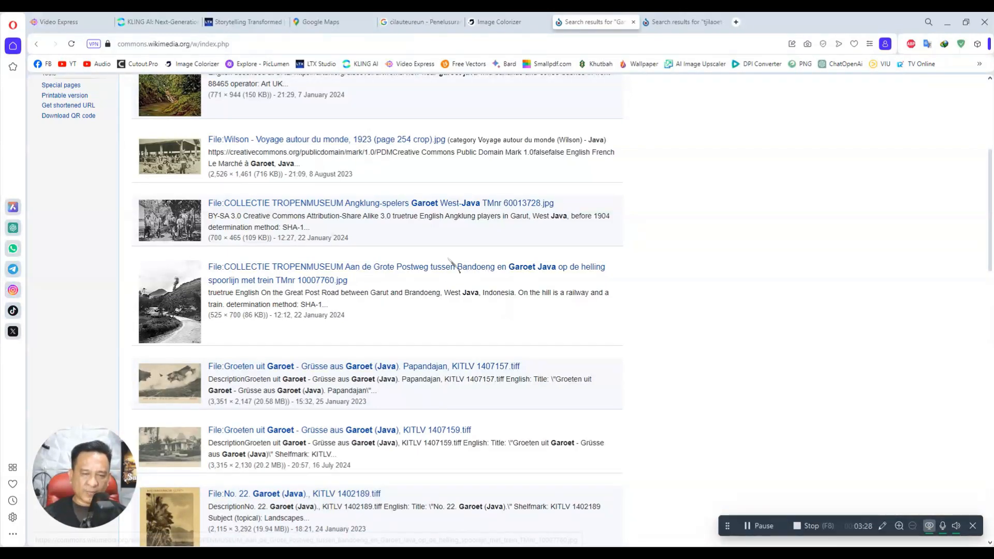
pyautogui.scroll(-2, 217, 253)
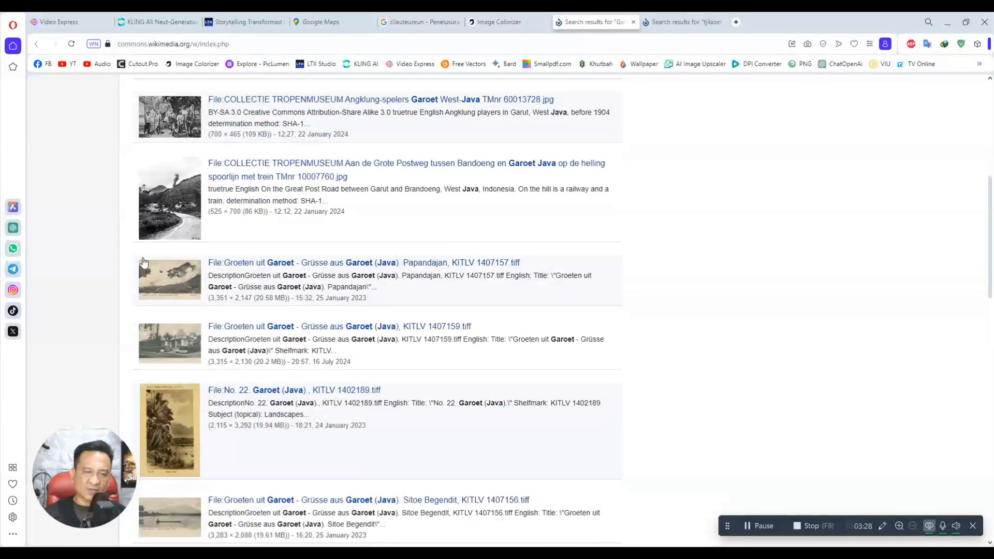
# - Open the Tropenmuseum photo of the Great Post Road between Bandoeng and Garoet and save it as a JPEG image in Downloads
pyautogui.click(282, 165)
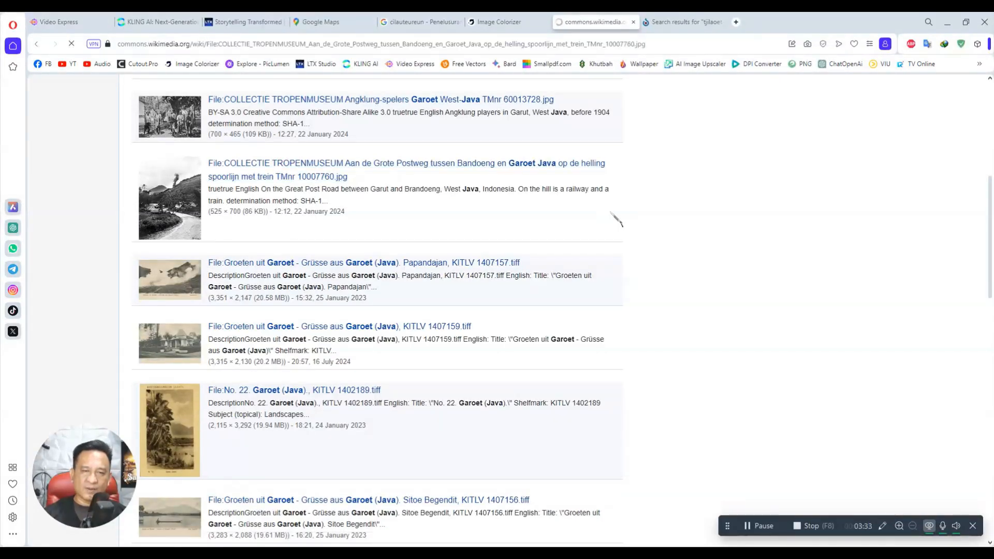
pyautogui.scroll(-2, 502, 236)
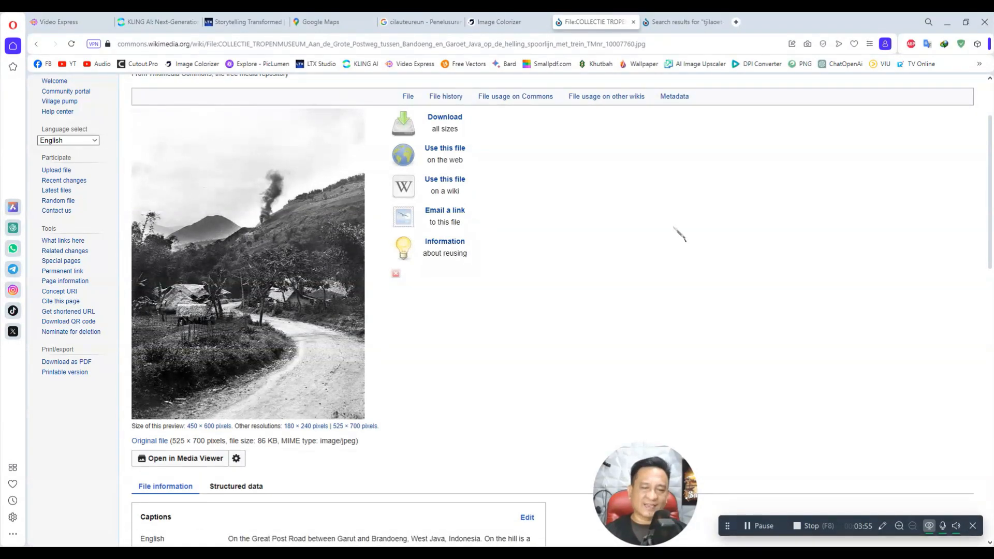
pyautogui.rightClick(247, 237)
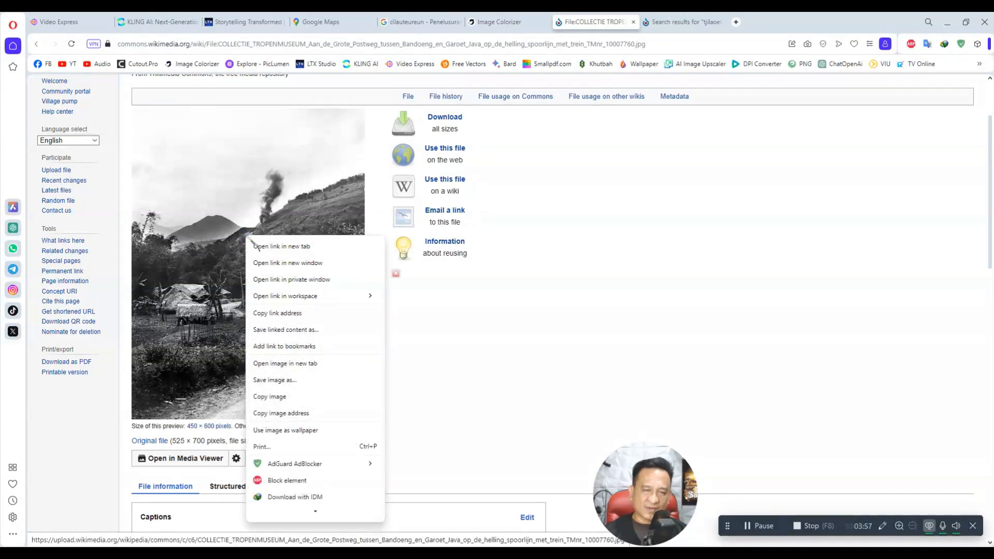
pyautogui.click(288, 380)
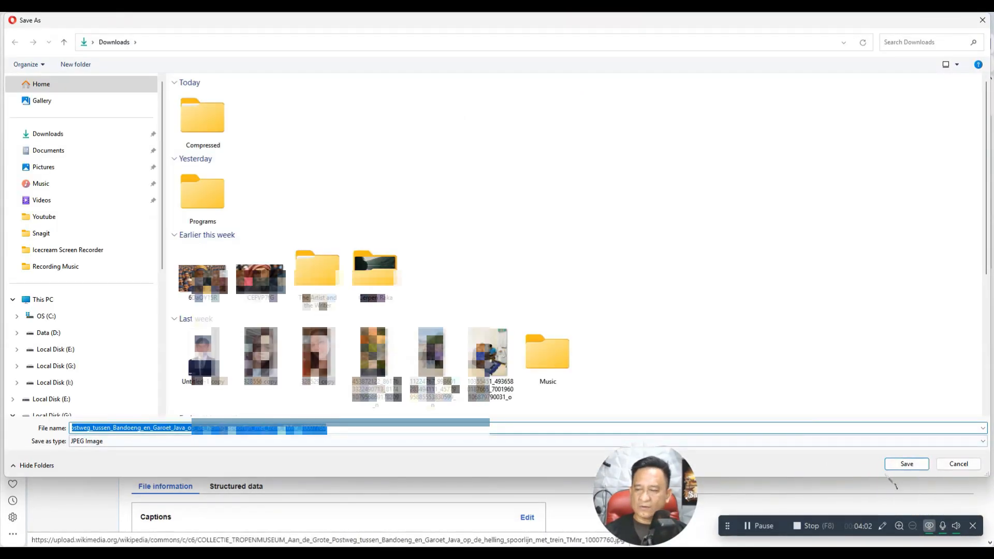
pyautogui.click(906, 464)
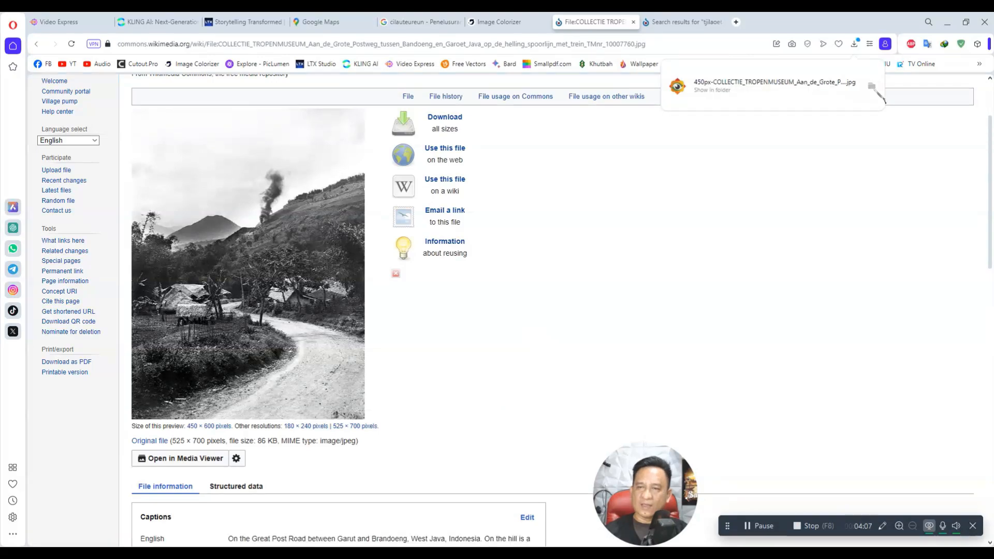
# - Switch to Image Colorizer, upload the saved 450px-COLLECTIE_TROPENMUSEUM photo from Downloads, and generate its colorized version
pyautogui.click(522, 23)
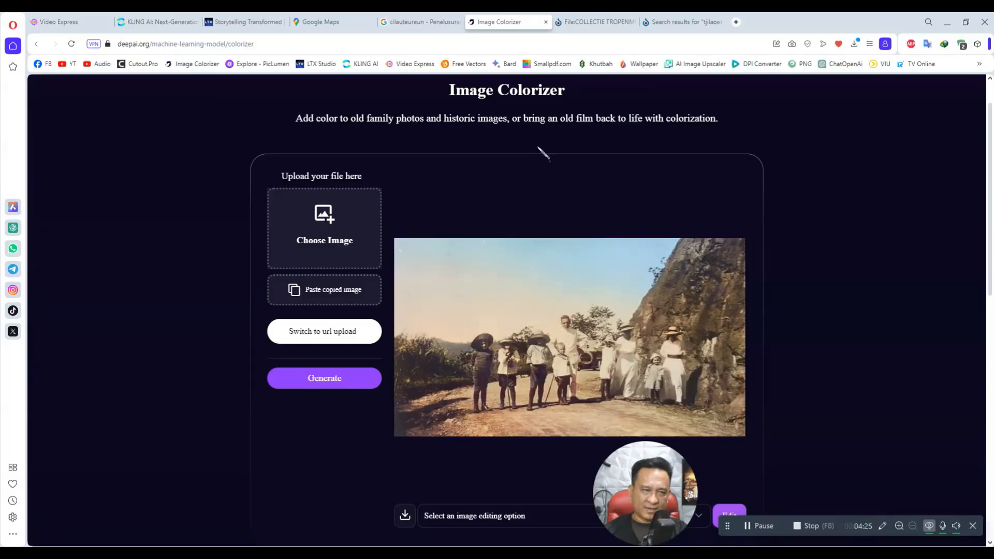
pyautogui.click(332, 223)
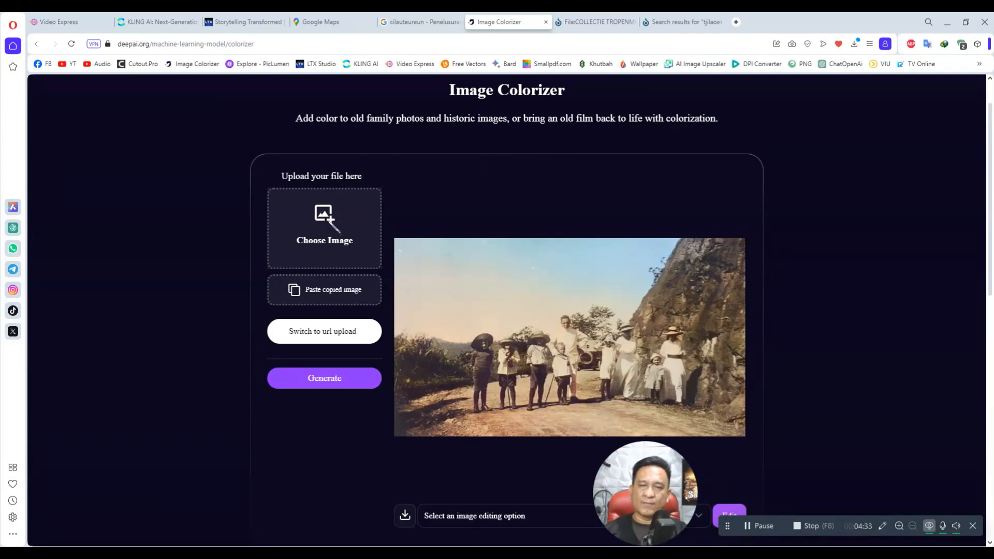
pyautogui.scroll(3, 83, 158)
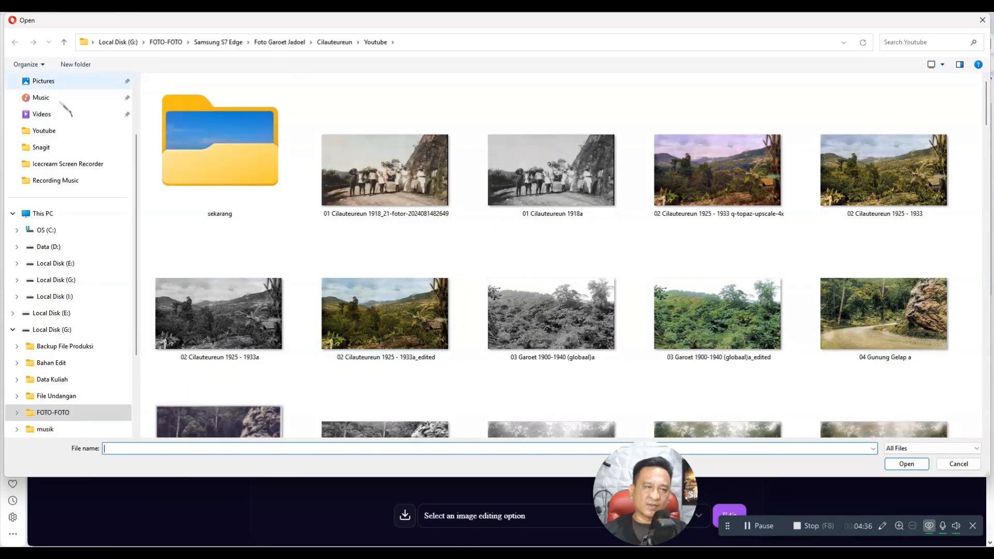
pyautogui.click(61, 135)
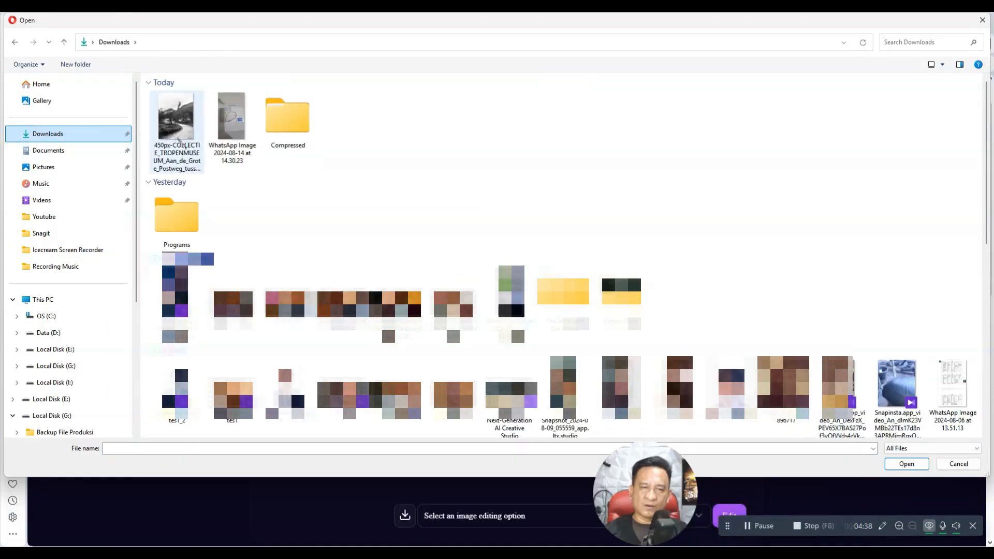
pyautogui.click(176, 119)
pyautogui.click(924, 464)
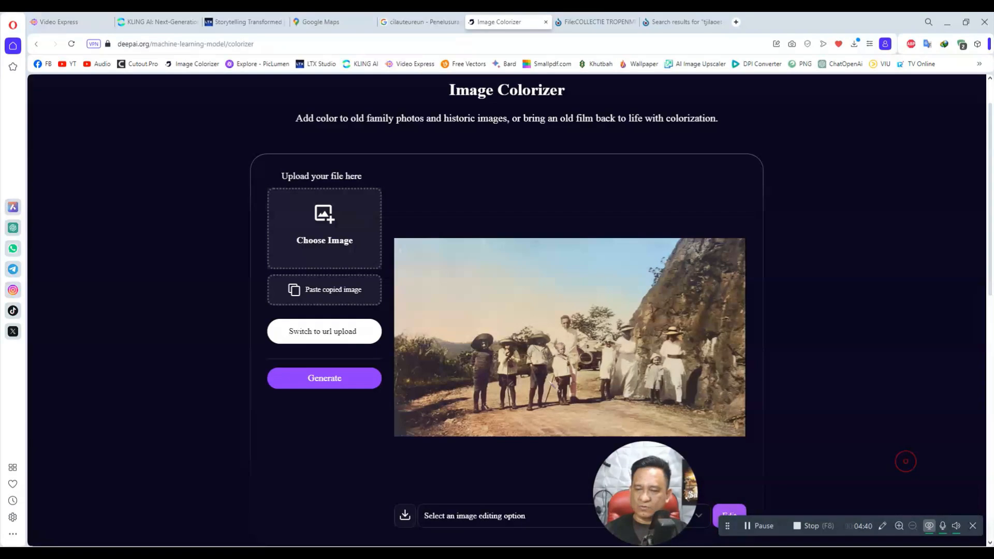
pyautogui.click(336, 378)
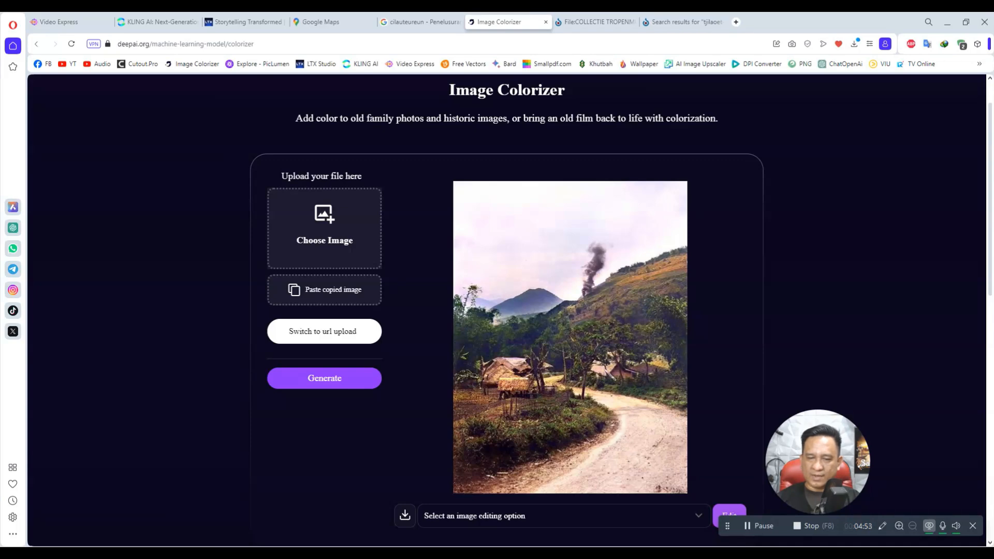
# - Close the Wikimedia Commons pages and switch to Video Express
pyautogui.click(123, 46)
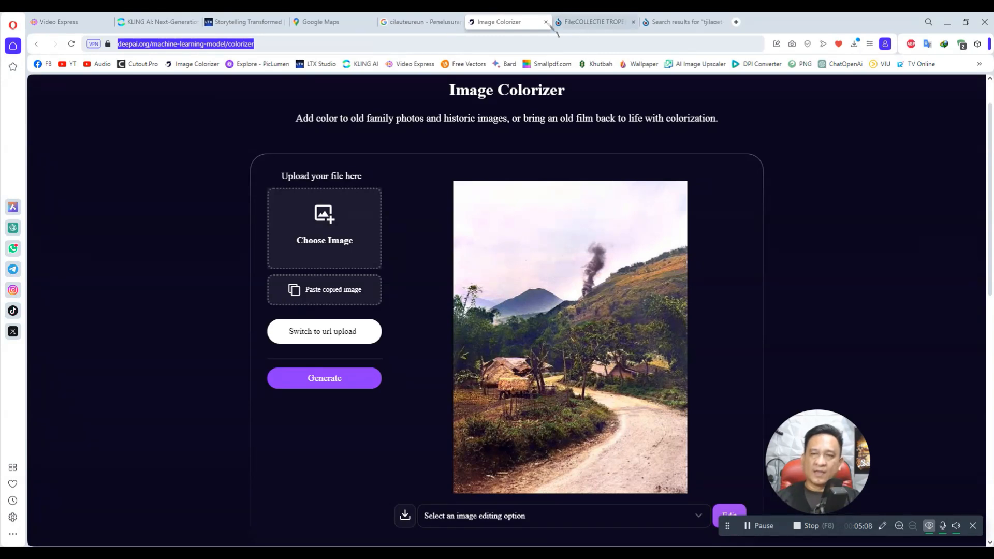
pyautogui.click(634, 22)
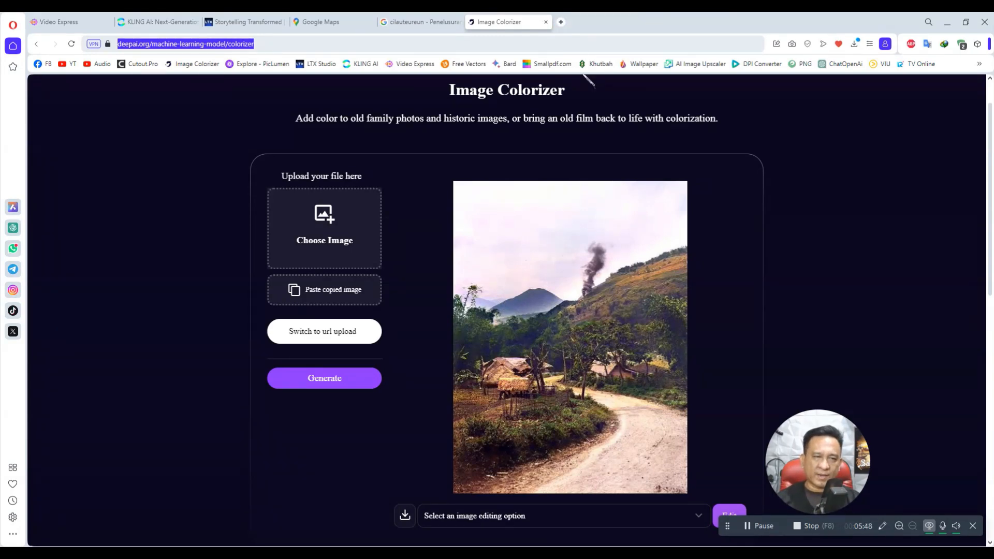
pyautogui.click(163, 23)
pyautogui.click(57, 21)
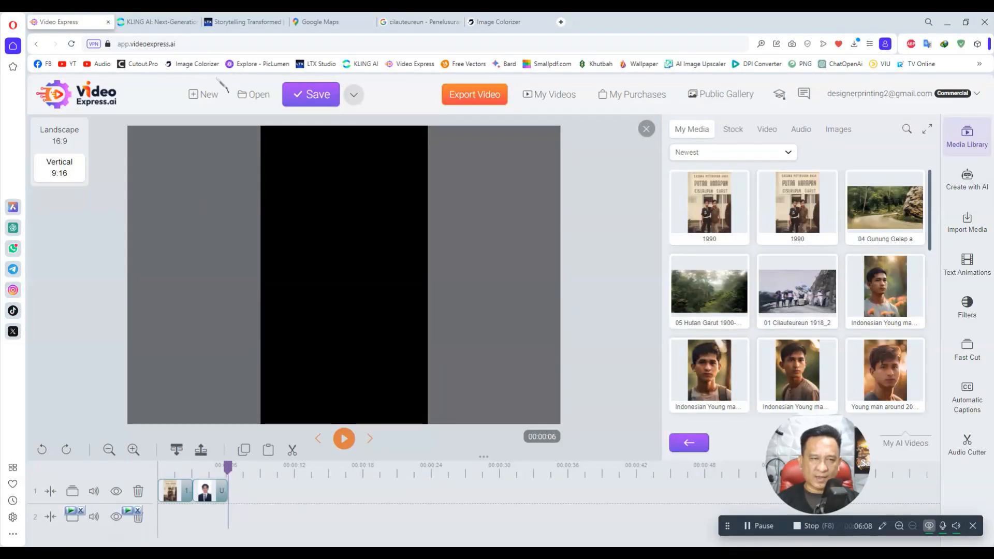
# - Preview the 1990 clip and the "Indonesian Old man talking" clips from My Media, closing the player when done
pyautogui.click(712, 204)
pyautogui.click(734, 218)
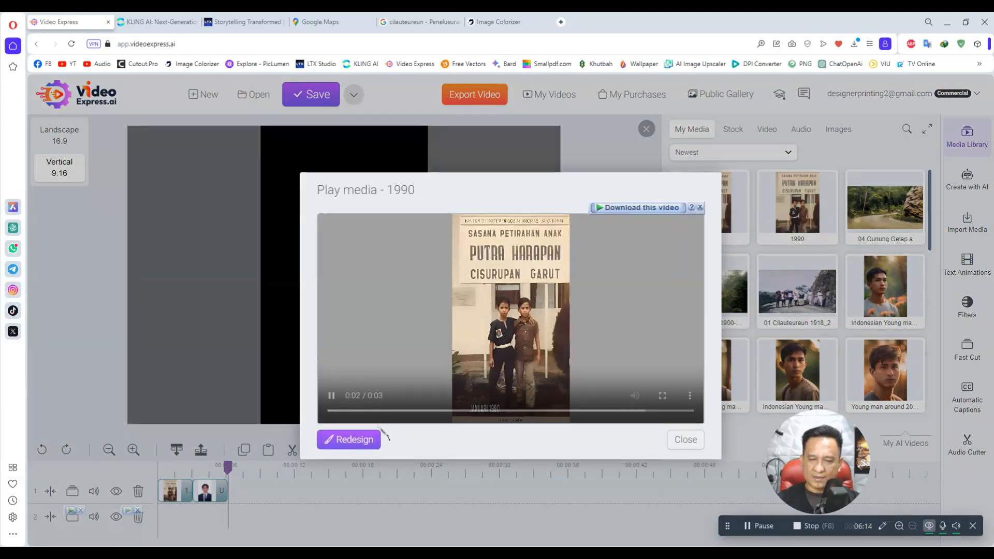
pyautogui.click(685, 440)
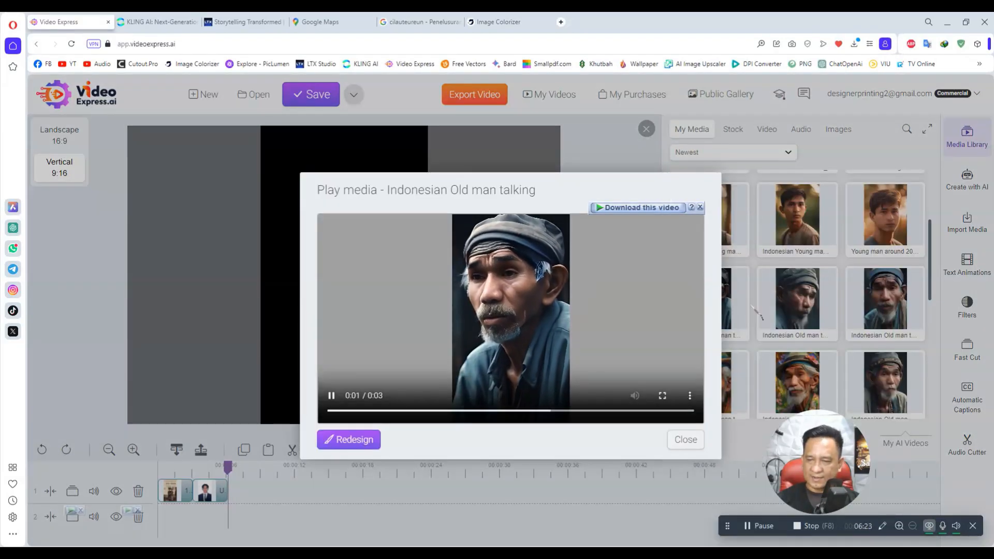
pyautogui.click(818, 314)
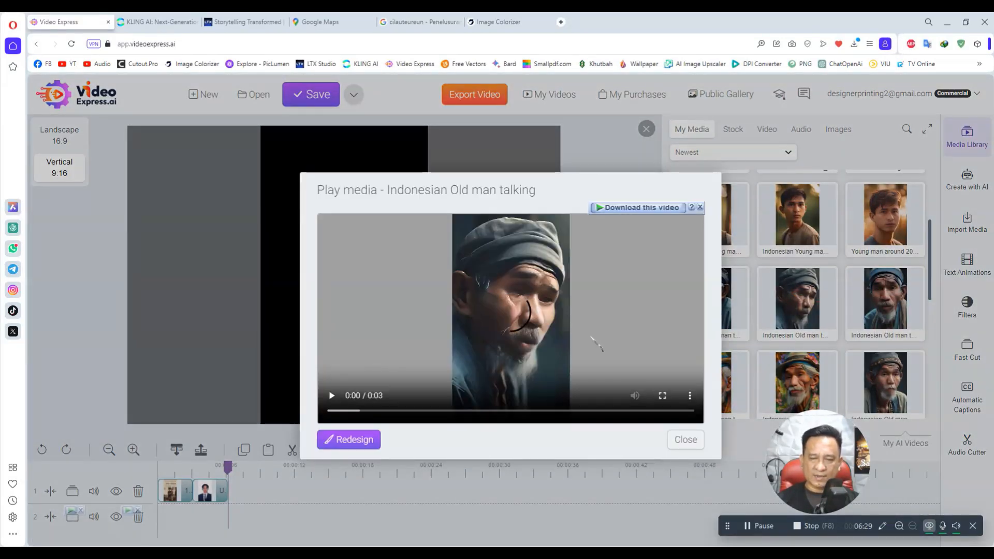
pyautogui.click(693, 439)
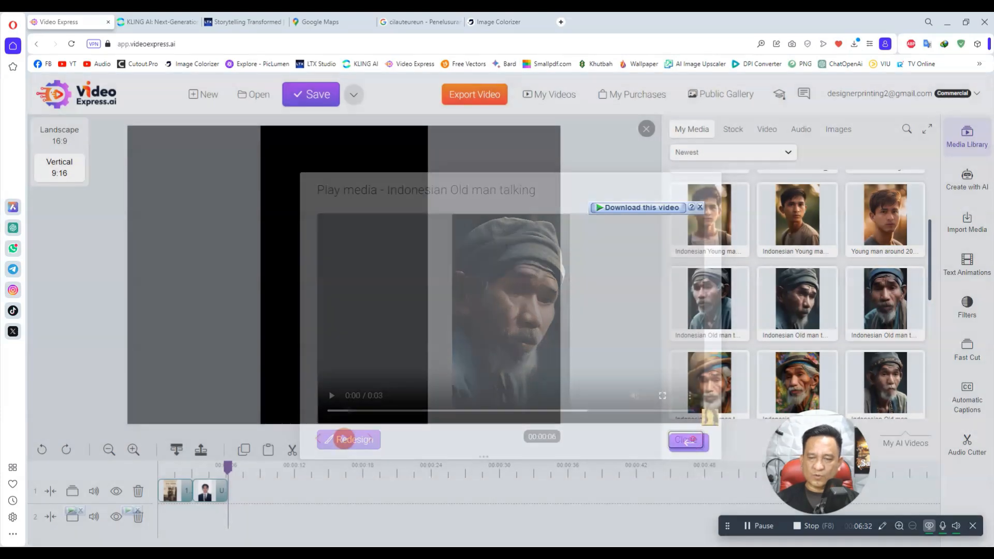
# - Switch to KLING AI and play the forest road car videos and the 1990.jpg video of the two boys
pyautogui.click(155, 21)
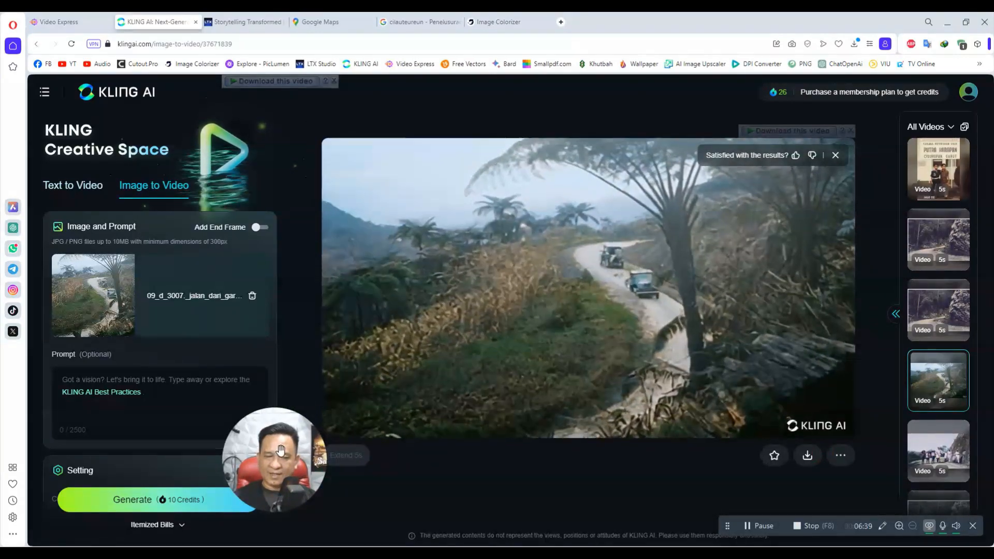
pyautogui.click(964, 267)
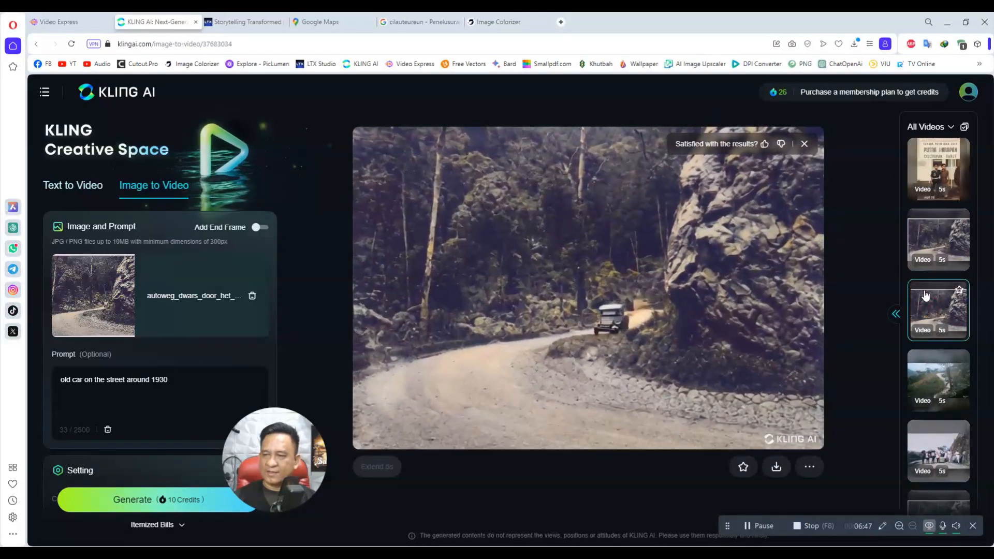
pyautogui.click(907, 314)
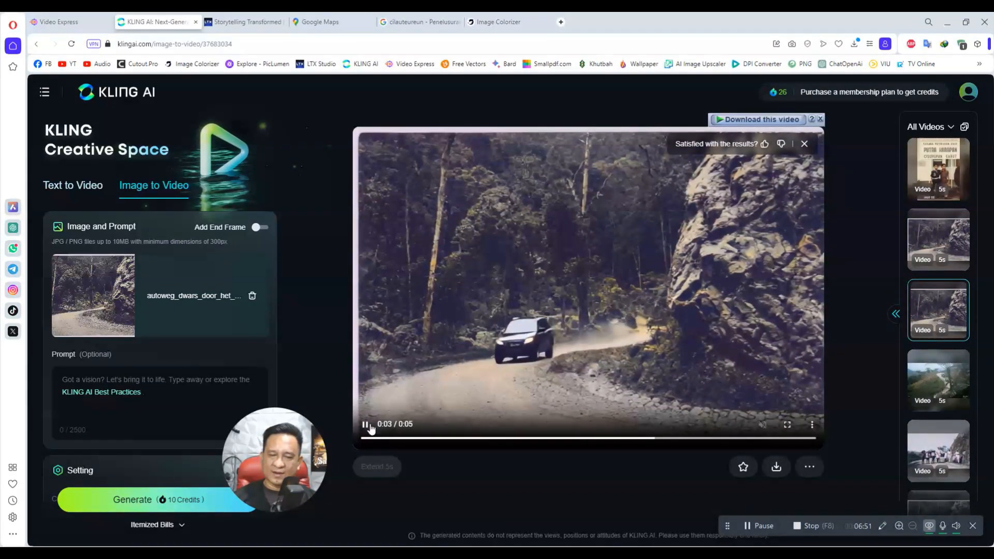
pyautogui.click(943, 169)
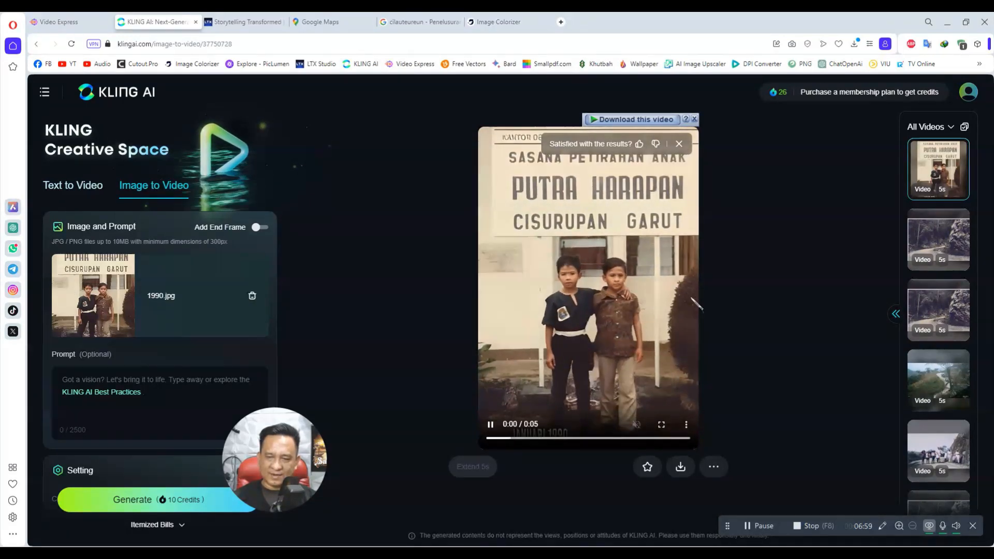
pyautogui.click(492, 426)
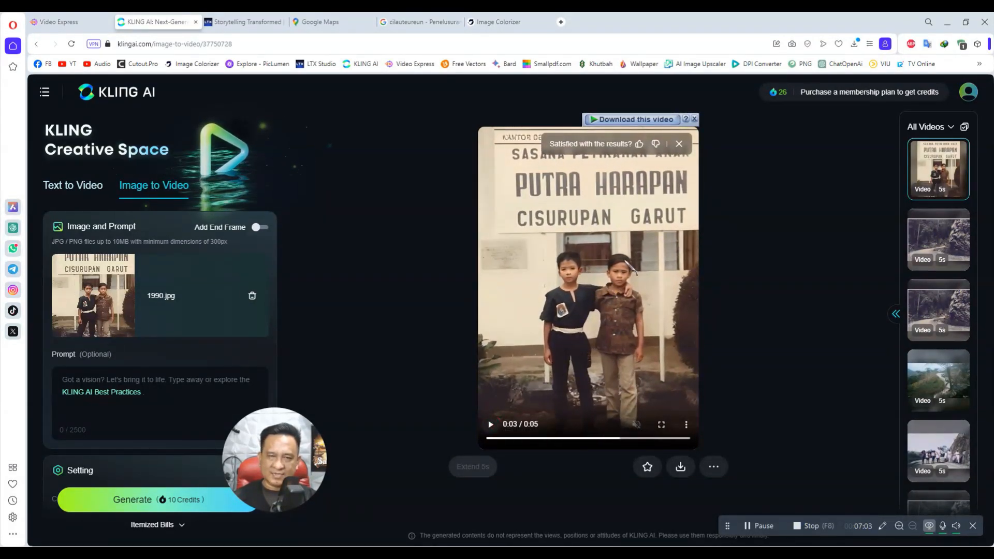
# - Return briefly to Video Express and switch to LTX Studio
pyautogui.click(61, 21)
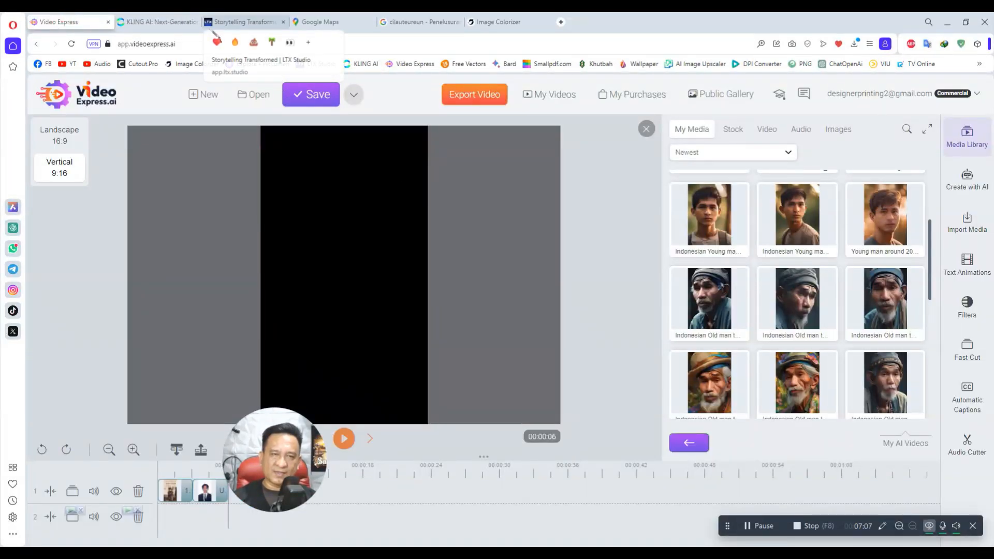
pyautogui.click(254, 23)
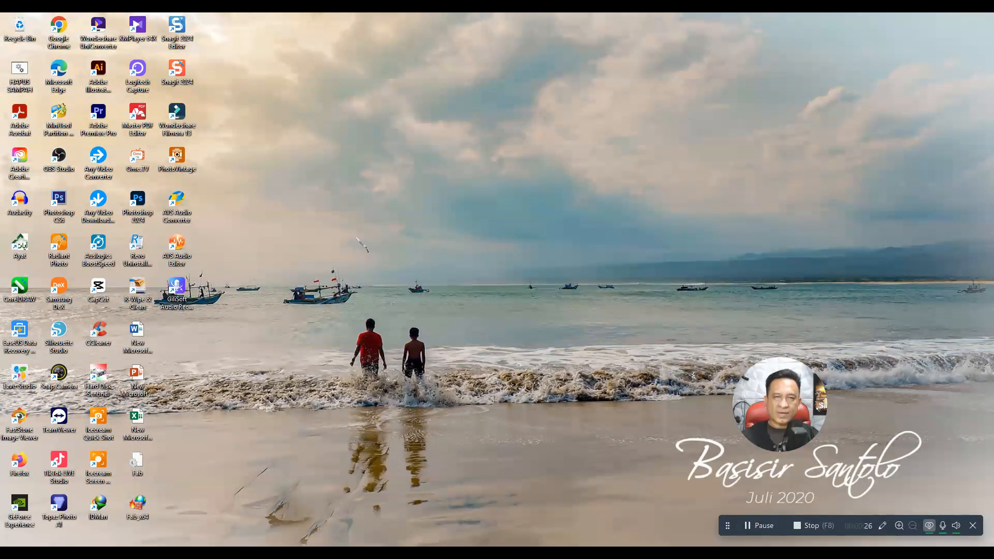
# - Launch PhotoGlory, look through the loaded photos, and open 14 Cilauteureun 1931a.jpg
pyautogui.doubleClick(178, 157)
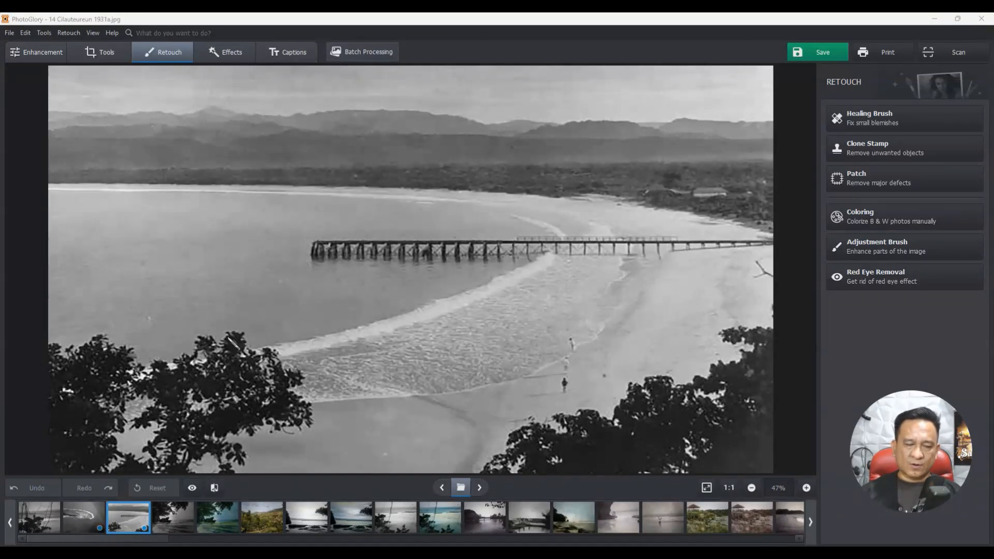
pyautogui.click(176, 516)
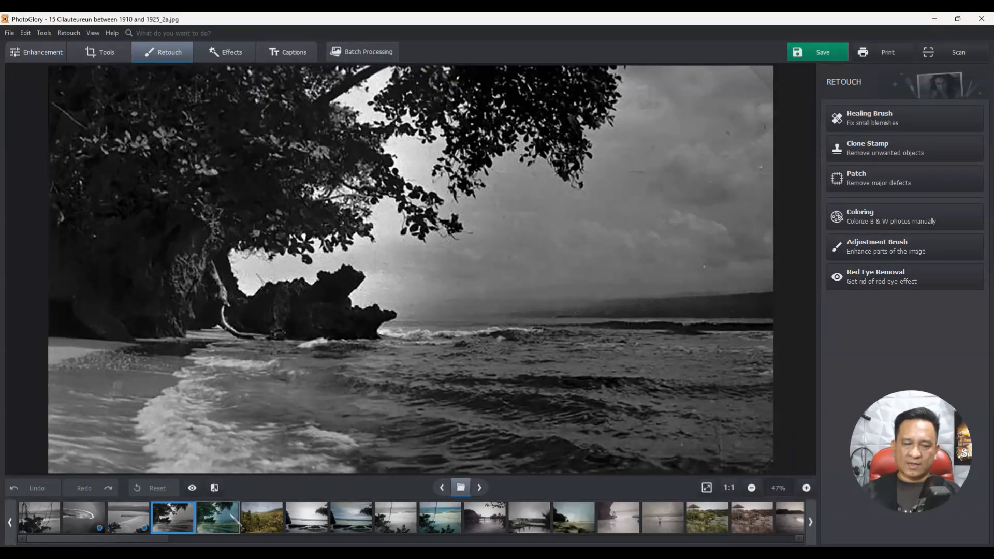
pyautogui.click(254, 514)
pyautogui.click(131, 512)
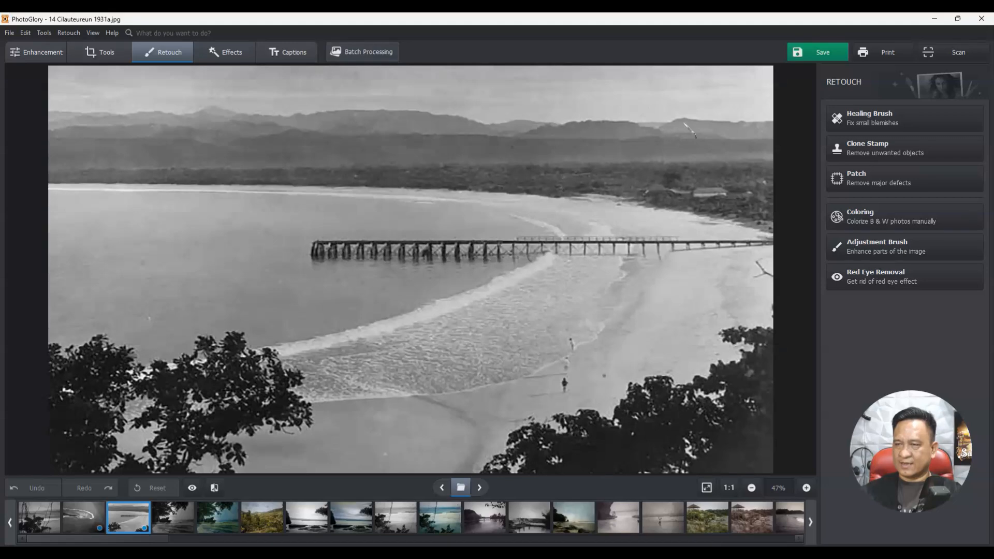
# - Examine the Enhancement, Tools, Retouch, Effects and Captions options available for the beach pier photo
pyautogui.click(43, 52)
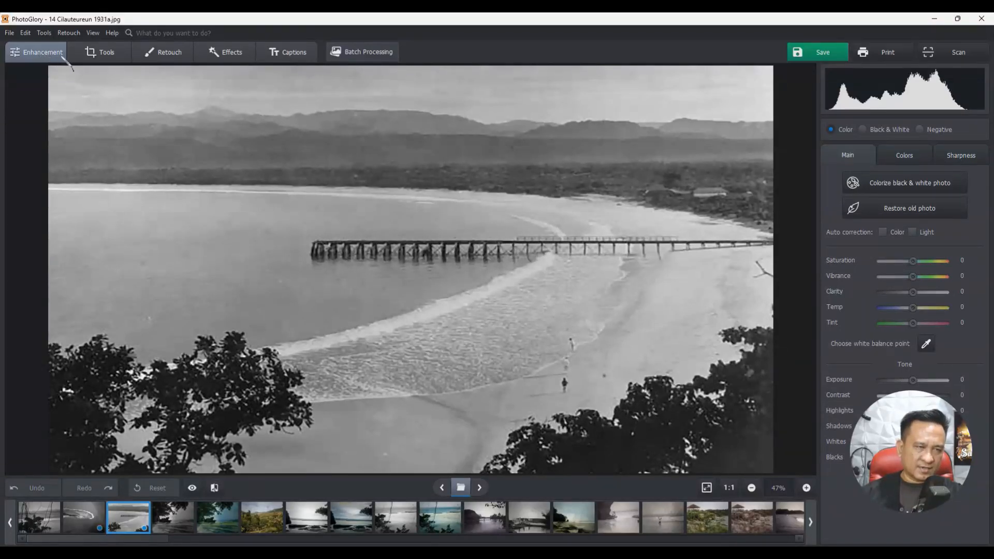
pyautogui.click(118, 53)
pyautogui.click(164, 52)
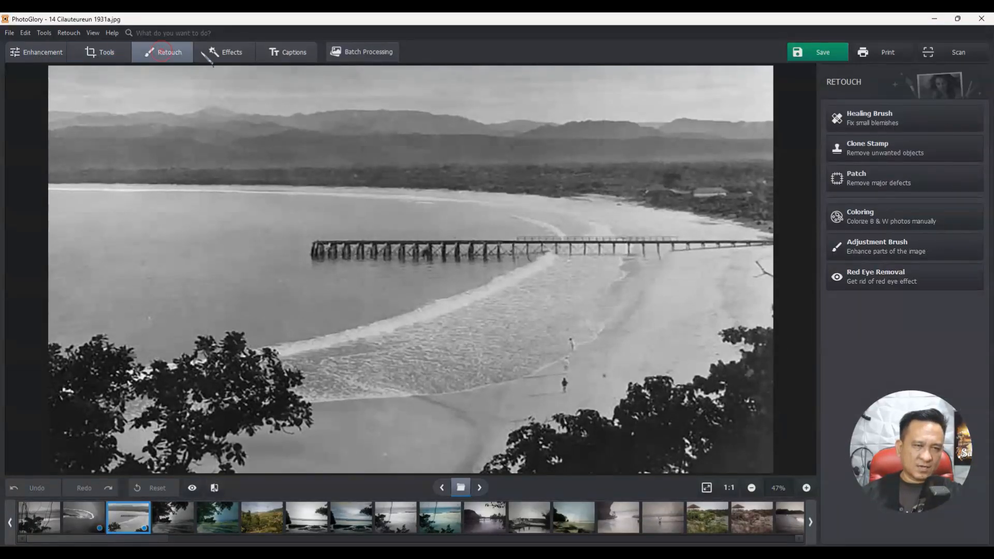
pyautogui.click(234, 56)
pyautogui.click(290, 56)
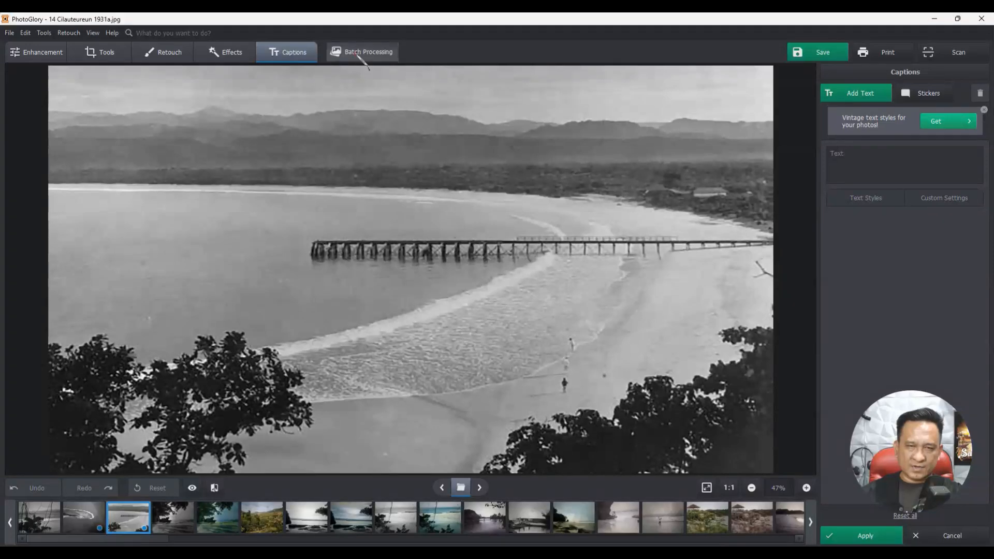
# - Colorize the black-and-white beach pier photo with a render factor of 50 and keep the result without manual modification
pyautogui.click(360, 56)
pyautogui.click(56, 56)
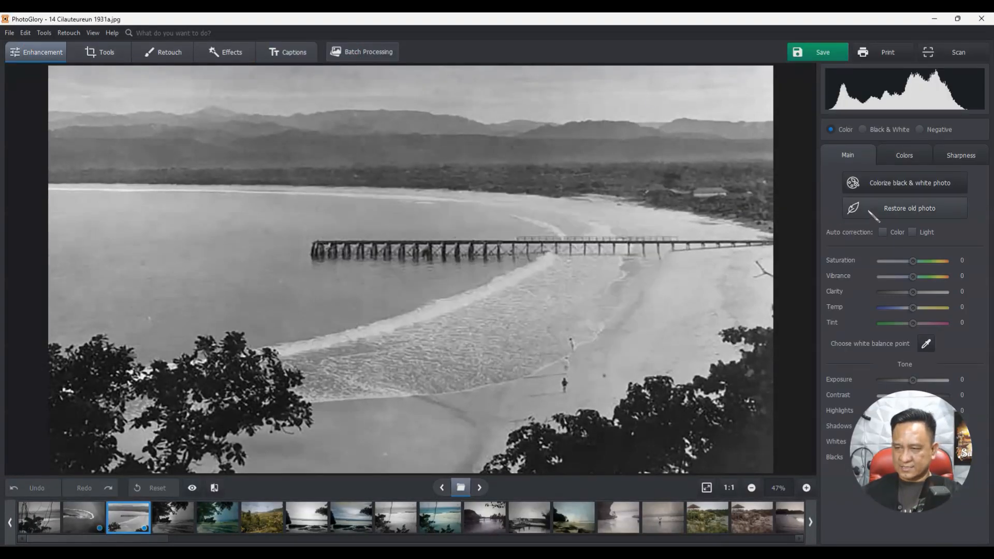
pyautogui.click(894, 187)
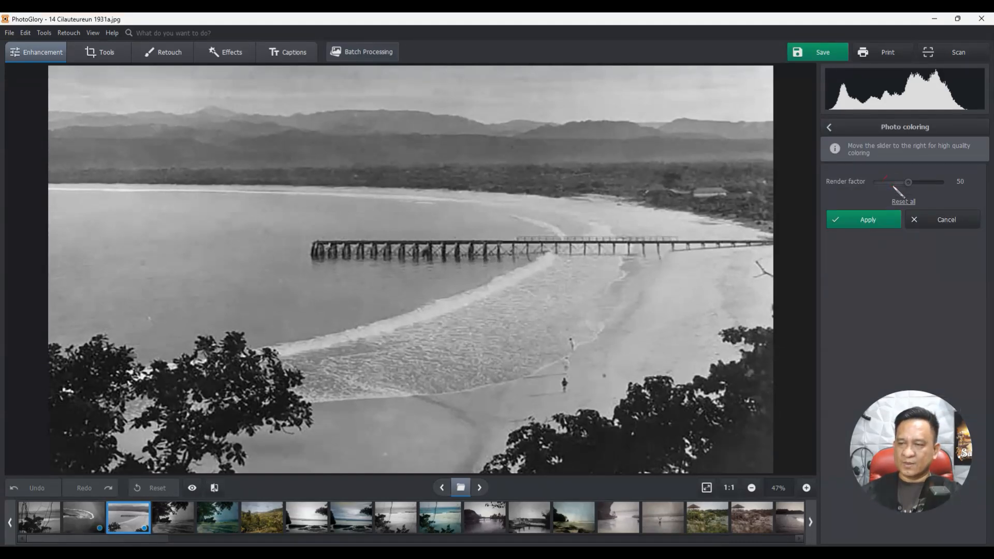
pyautogui.click(874, 226)
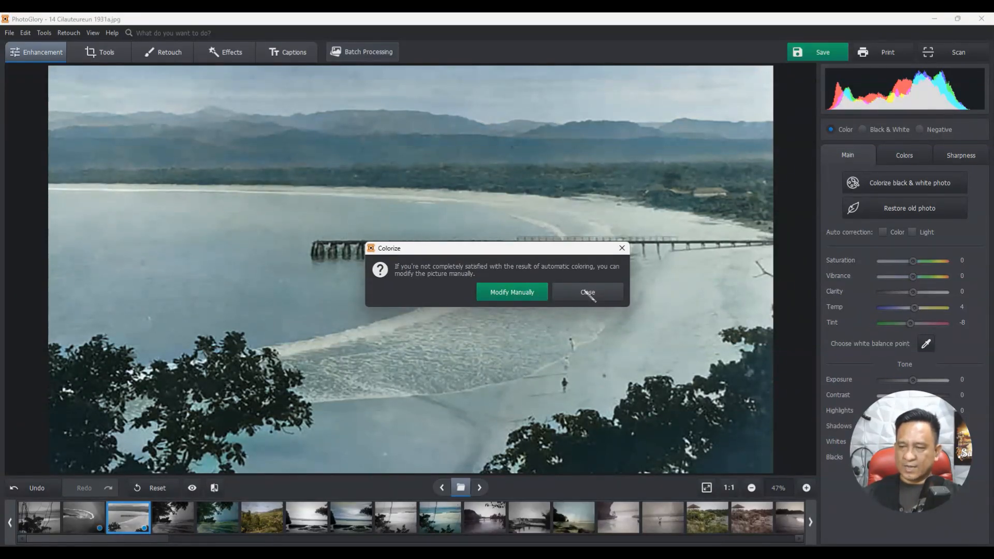
pyautogui.click(588, 293)
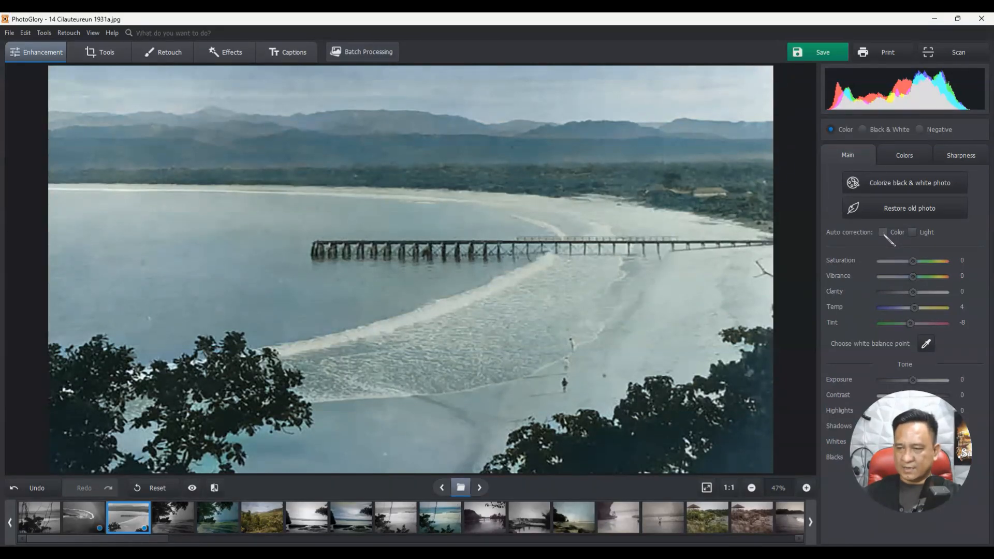
# - Enable automatic color correction on the colorized photo and try light correction, leaving only the color correction on
pyautogui.click(883, 232)
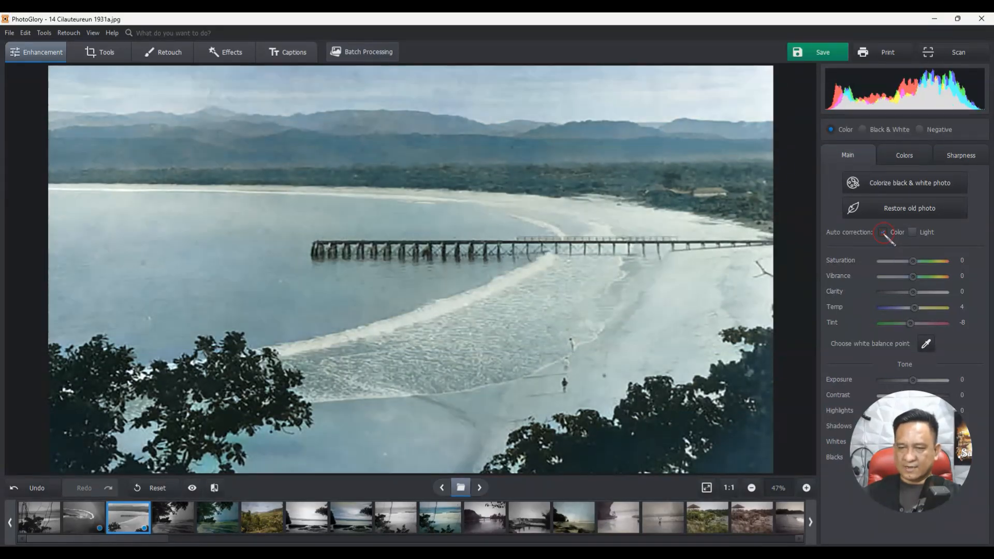
pyautogui.click(912, 233)
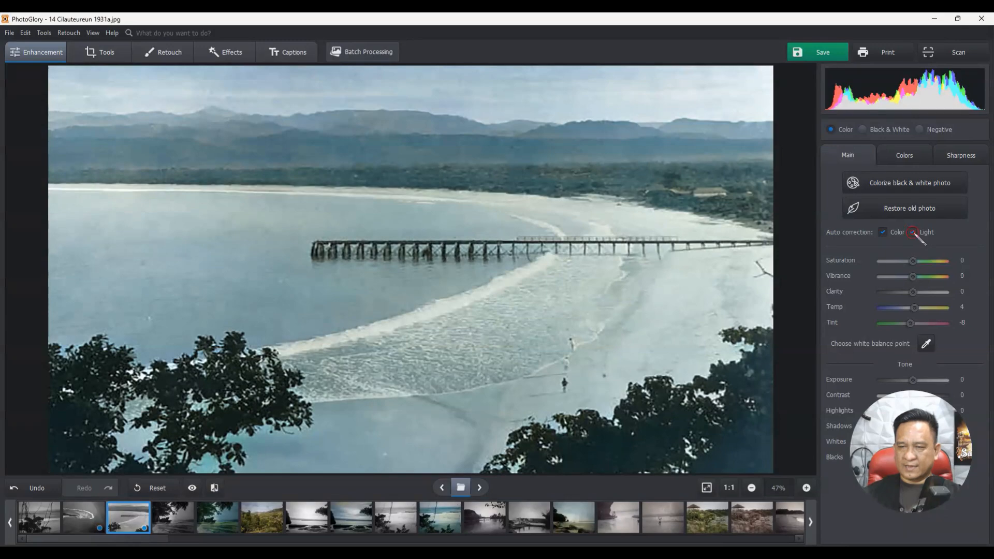
pyautogui.click(913, 232)
pyautogui.click(913, 233)
pyautogui.click(913, 233)
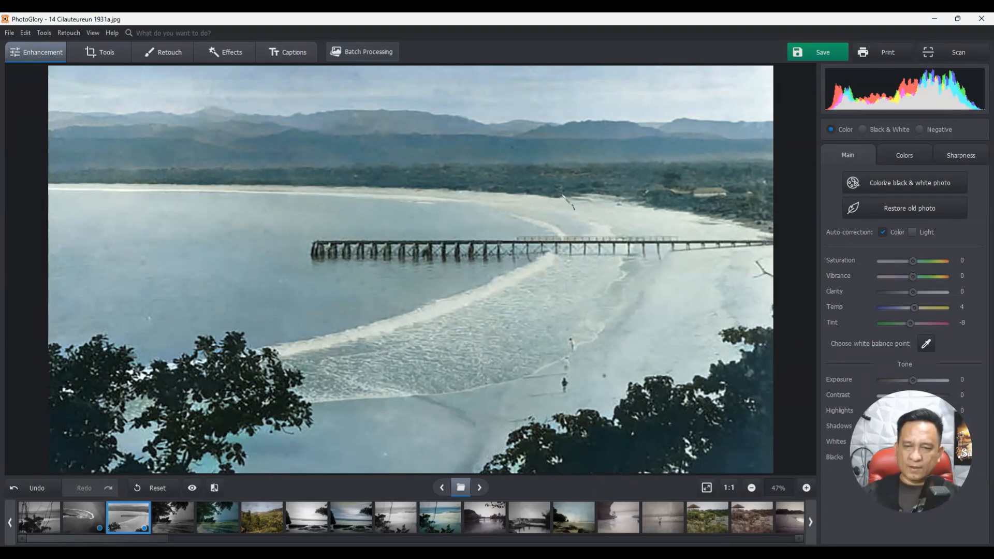
pyautogui.moveTo(914, 449); pyautogui.dragTo(77, 413)
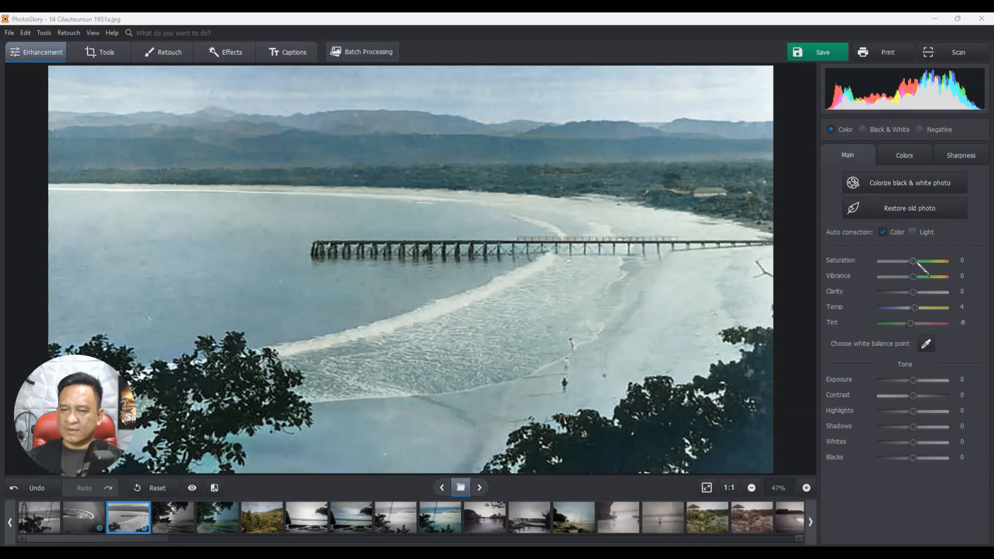
# - Set the photo's Saturation to 27, Vibrance to -15, Clarity to -17 and Temp to 32
pyautogui.moveTo(913, 261); pyautogui.dragTo(910, 262)
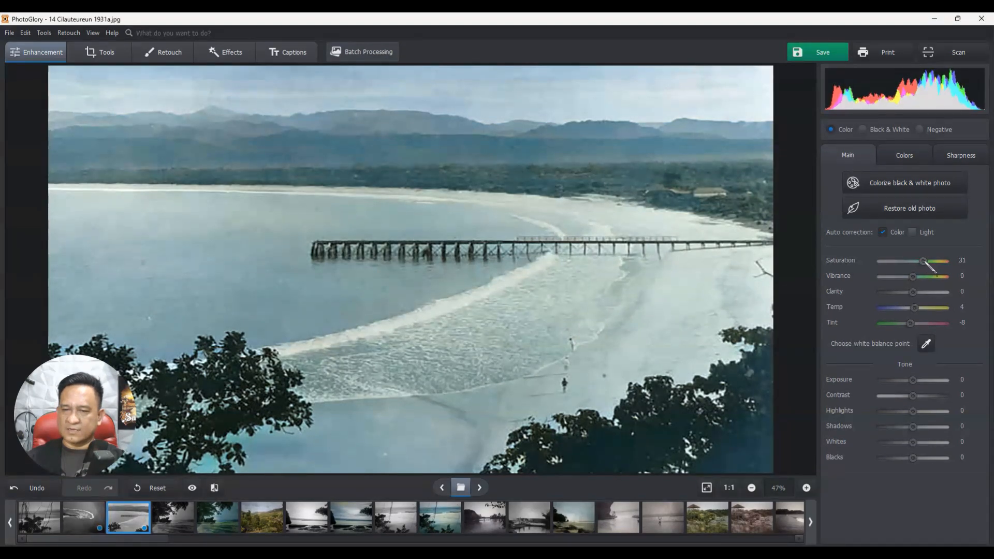
pyautogui.click(930, 261)
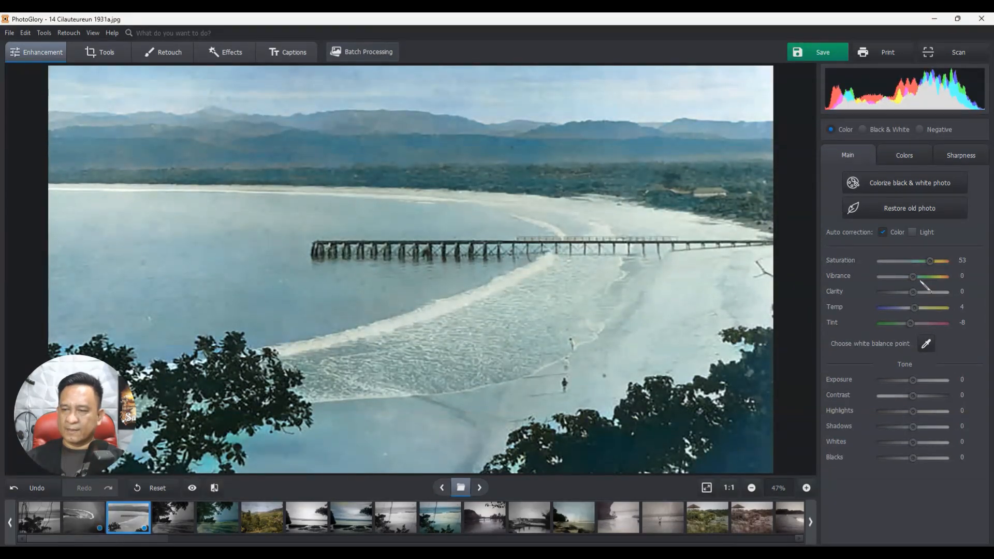
pyautogui.moveTo(931, 262); pyautogui.dragTo(916, 278)
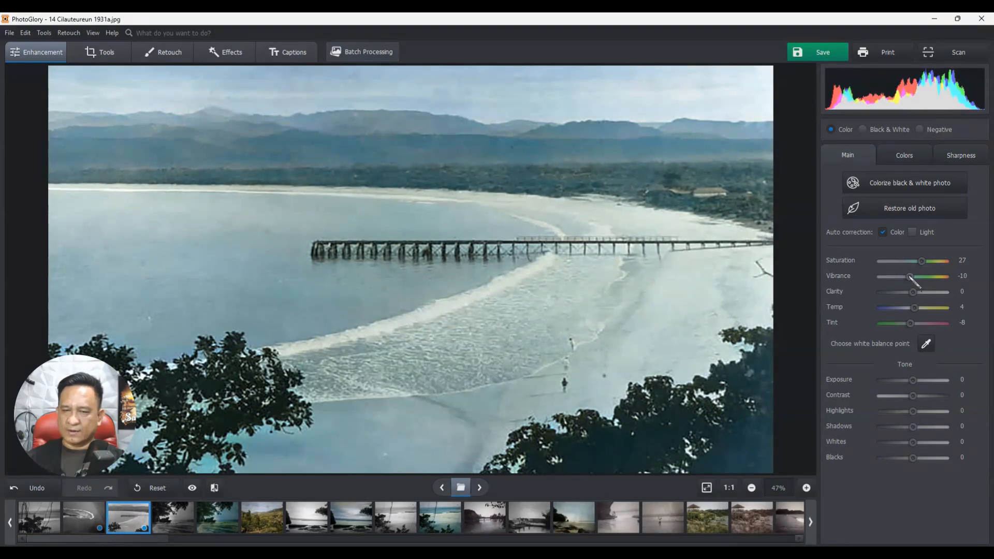
pyautogui.moveTo(910, 277); pyautogui.dragTo(904, 291)
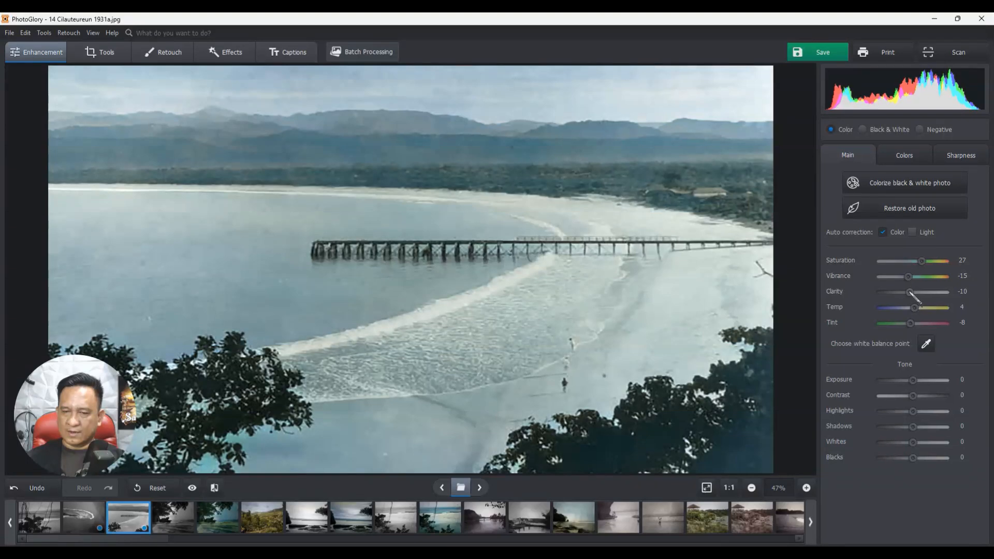
pyautogui.moveTo(919, 292)
pyautogui.mouseDown()
pyautogui.moveTo(935, 292)
pyautogui.moveTo(906, 294)
pyautogui.mouseUp()
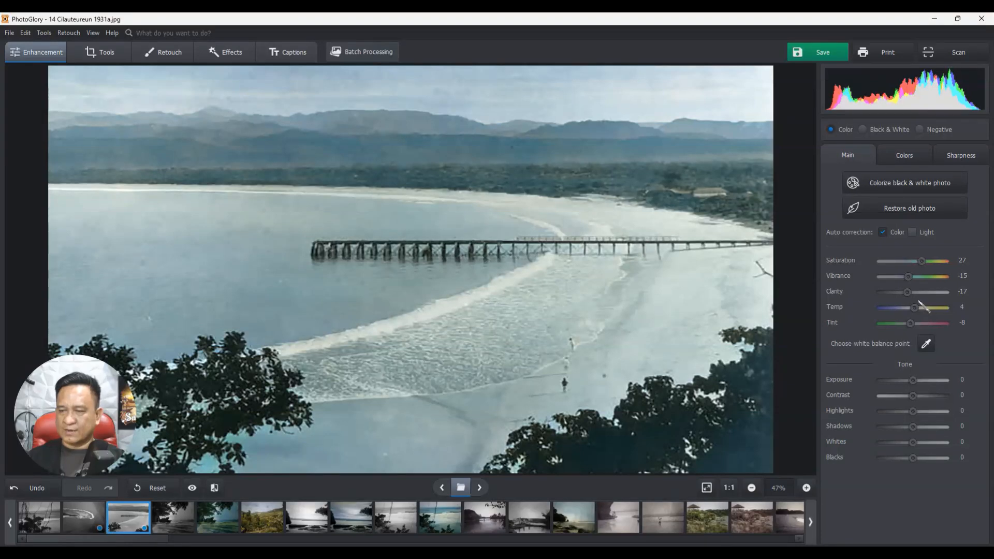
pyautogui.moveTo(915, 308); pyautogui.dragTo(925, 307)
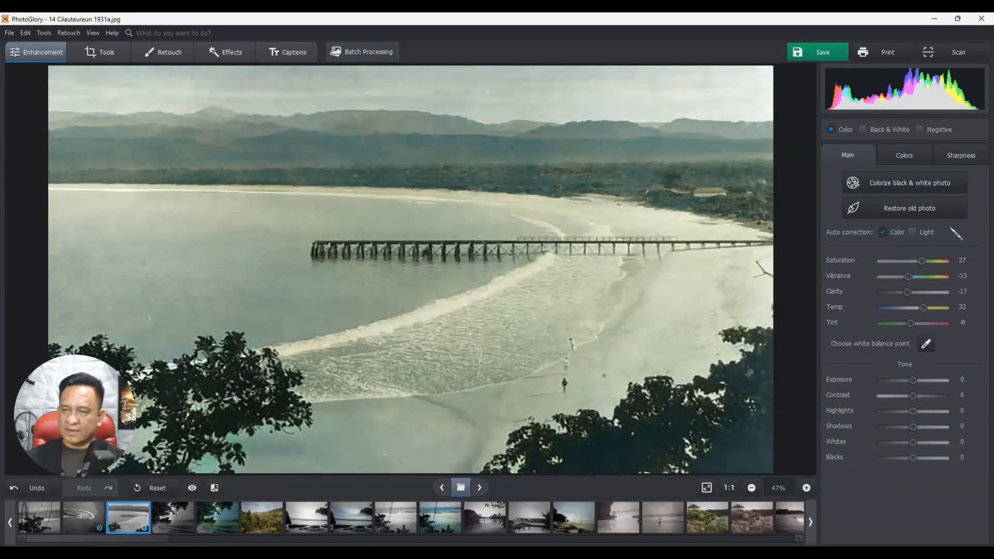
# - Set the photo's hue adjustment to -2 for Reds and 2 for Oranges
pyautogui.click(910, 157)
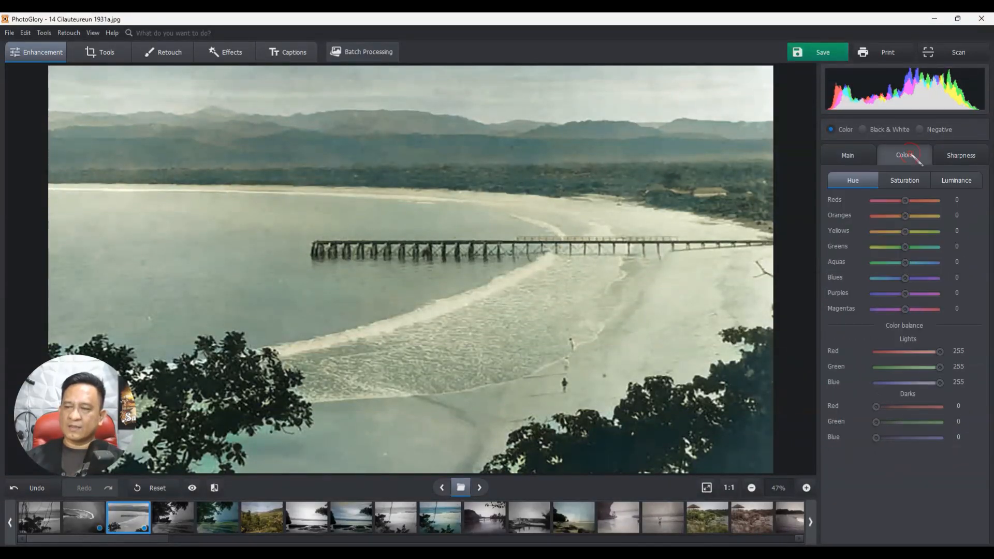
pyautogui.moveTo(905, 200)
pyautogui.mouseDown()
pyautogui.moveTo(920, 203)
pyautogui.moveTo(905, 216)
pyautogui.mouseUp()
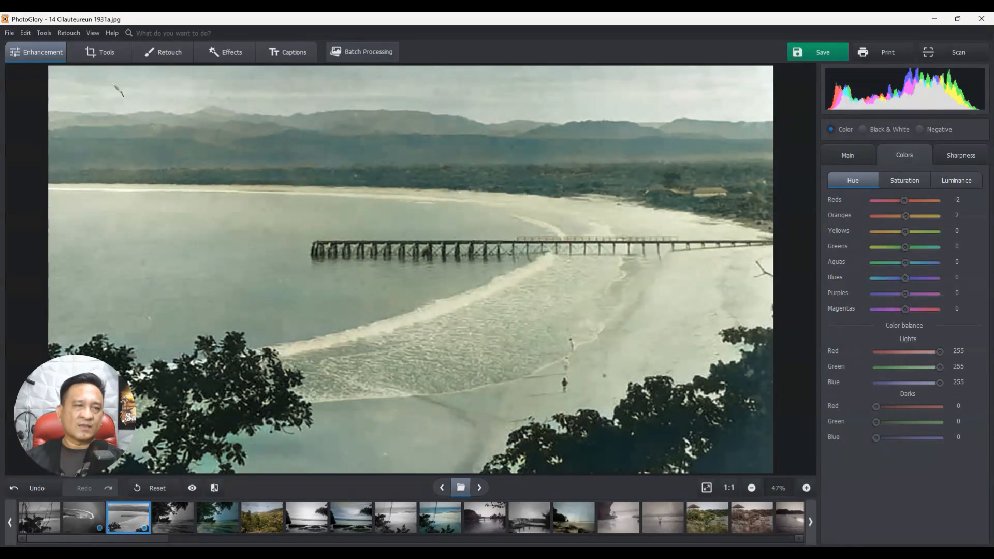
# - Open 3D LUT Color Correction and preview the presets from Nostalgia through Romance on the pier photo
pyautogui.click(102, 64)
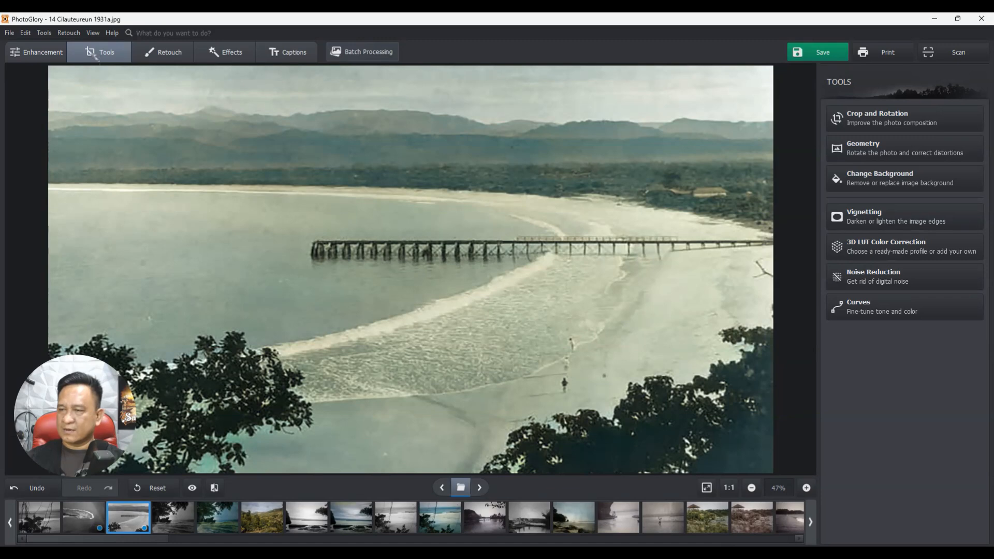
pyautogui.click(894, 248)
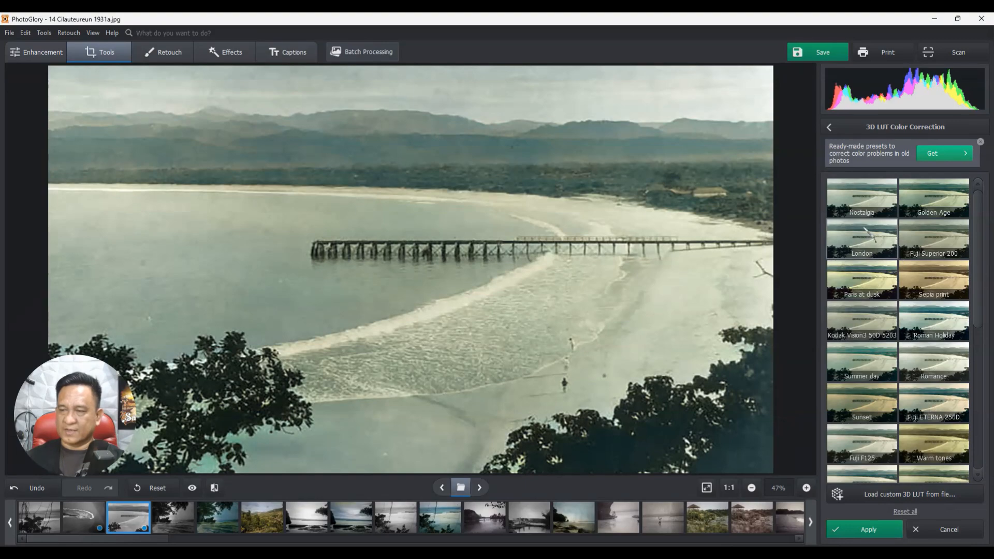
pyautogui.click(861, 201)
pyautogui.click(927, 201)
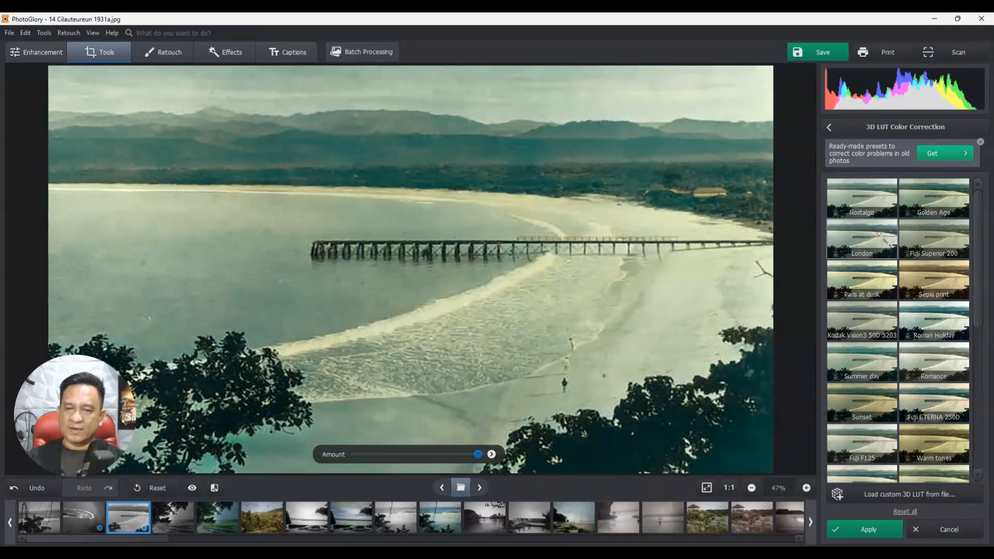
pyautogui.click(876, 238)
pyautogui.click(927, 243)
pyautogui.click(876, 289)
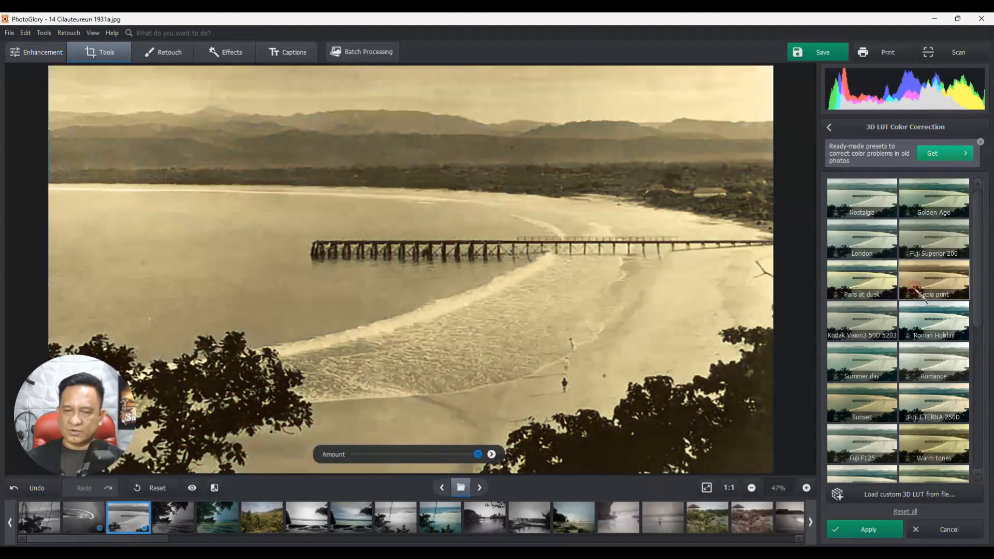
pyautogui.click(870, 321)
pyautogui.click(926, 322)
pyautogui.click(875, 359)
pyautogui.click(941, 358)
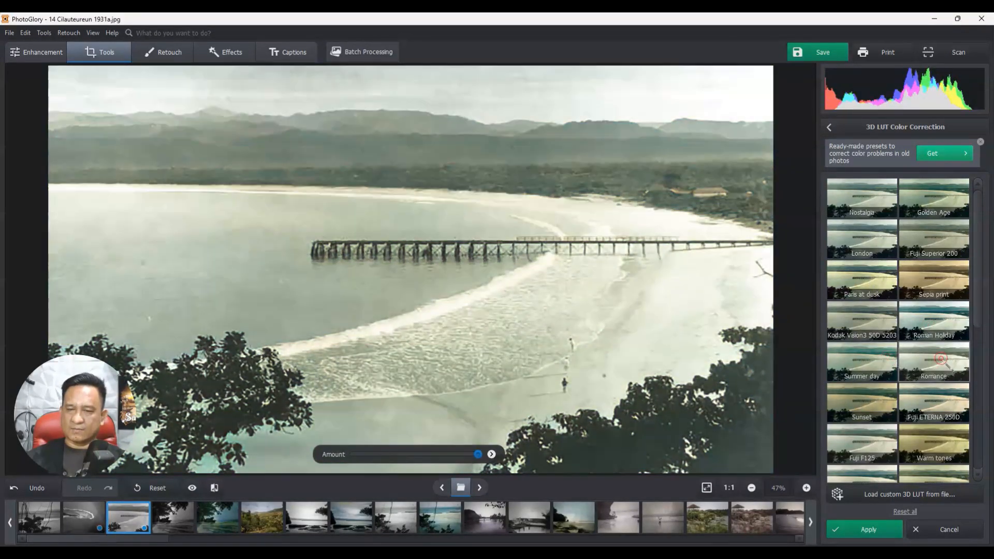
# - Preview further 3D LUT presets on the photo, including Sunset, Fuji F125, Thunderstorm coming, Lisbon and Lighten
pyautogui.scroll(-1, 941, 358)
pyautogui.click(870, 352)
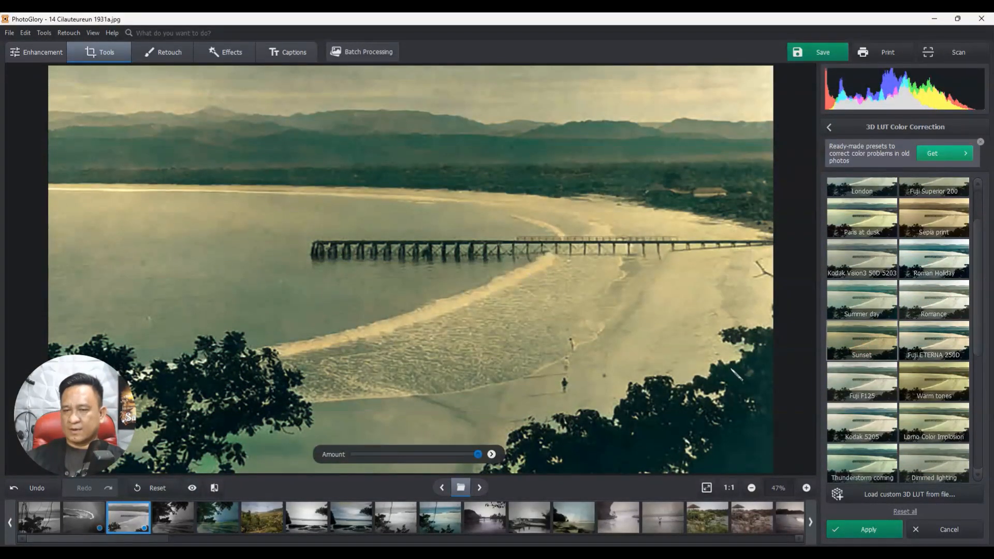
pyautogui.click(846, 391)
pyautogui.scroll(-1, 942, 394)
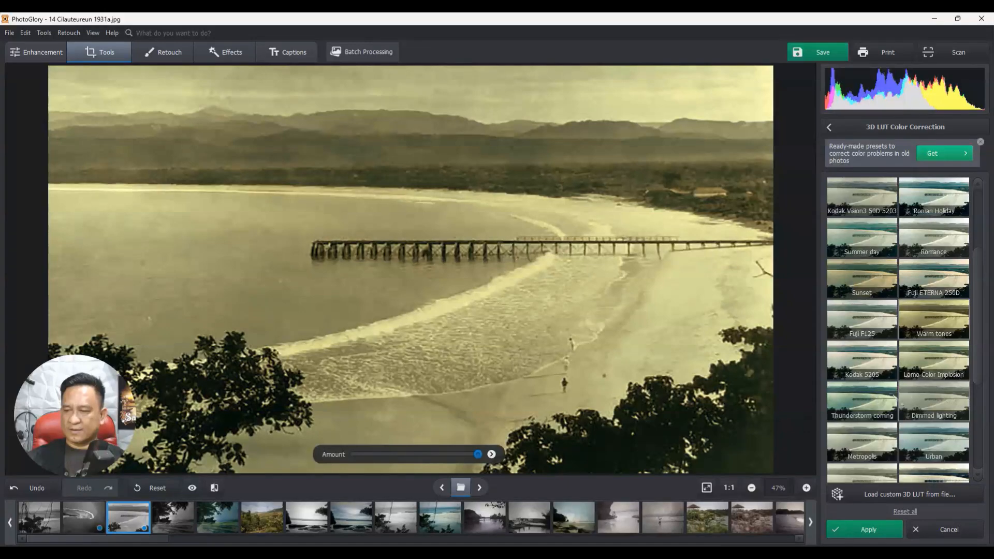
pyautogui.click(875, 402)
pyautogui.scroll(-2, 875, 402)
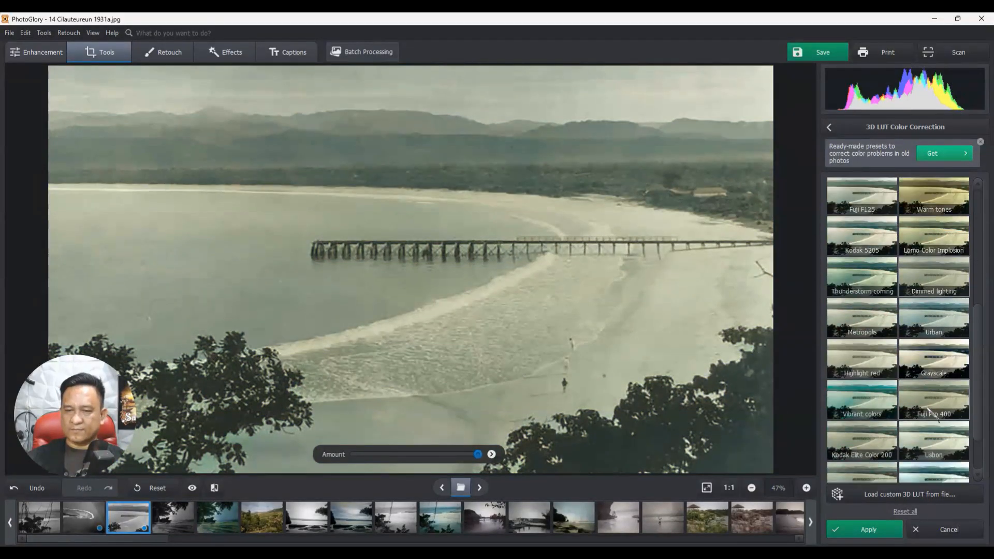
pyautogui.click(866, 440)
pyautogui.click(938, 446)
pyautogui.scroll(-1, 943, 454)
pyautogui.click(874, 465)
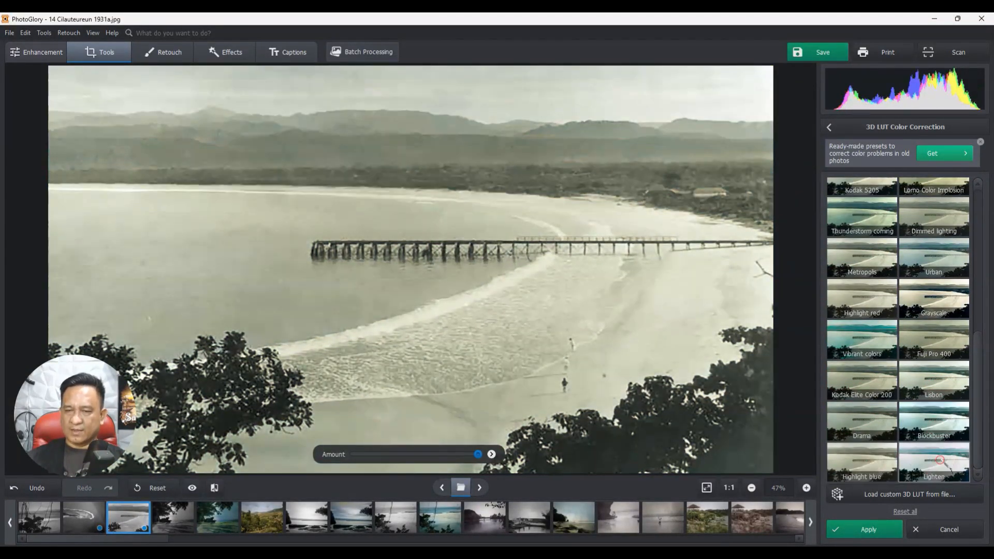
pyautogui.click(940, 461)
# - Compare the Nostalgia and Golden Age LUT presets and choose Nostalgia for the pier photo
pyautogui.scroll(5, 932, 404)
pyautogui.click(862, 195)
pyautogui.click(920, 195)
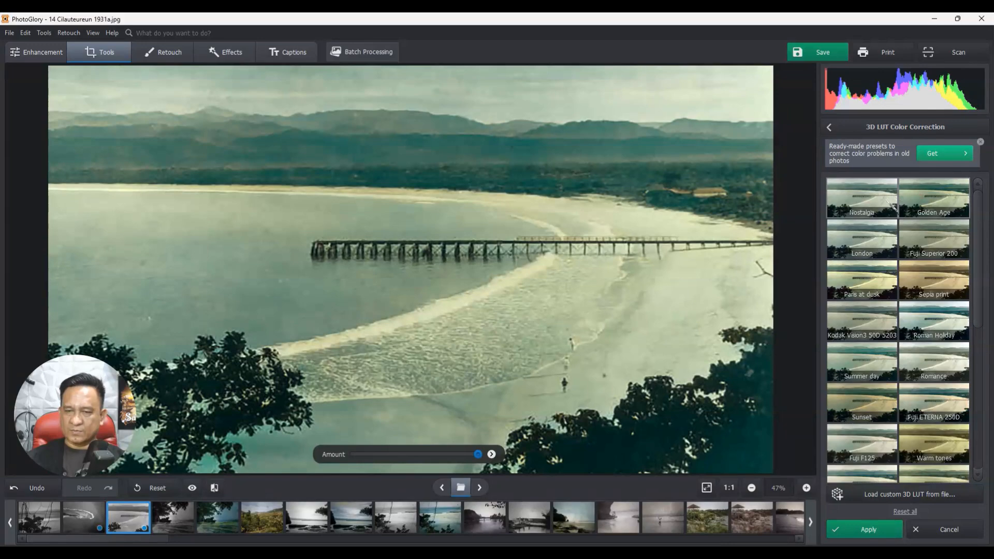
pyautogui.click(889, 203)
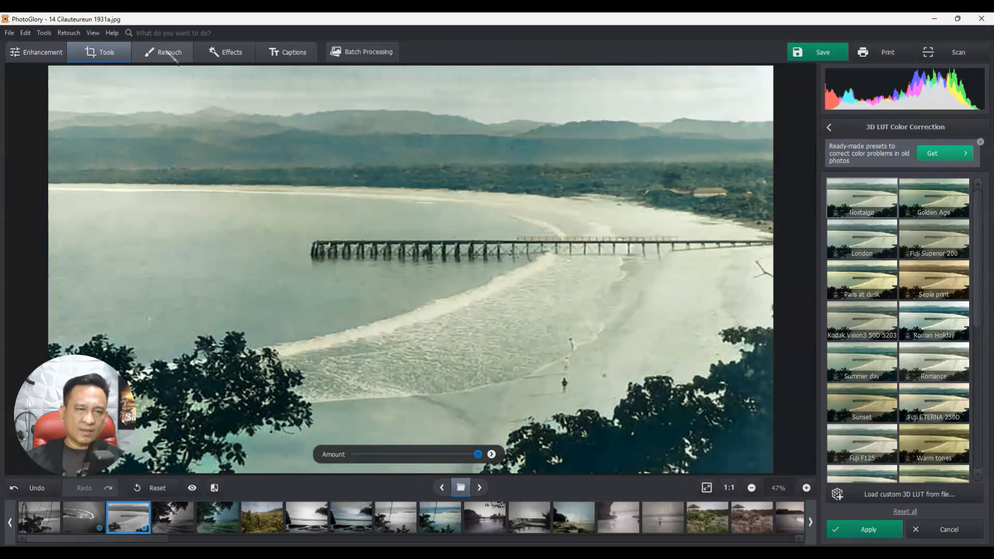
# - Open the Photographic films effects and preview Kodak T-Max 400, Svema FN 64, Rollei Superpan 200 and Fuji Neopan Acros
pyautogui.click(224, 51)
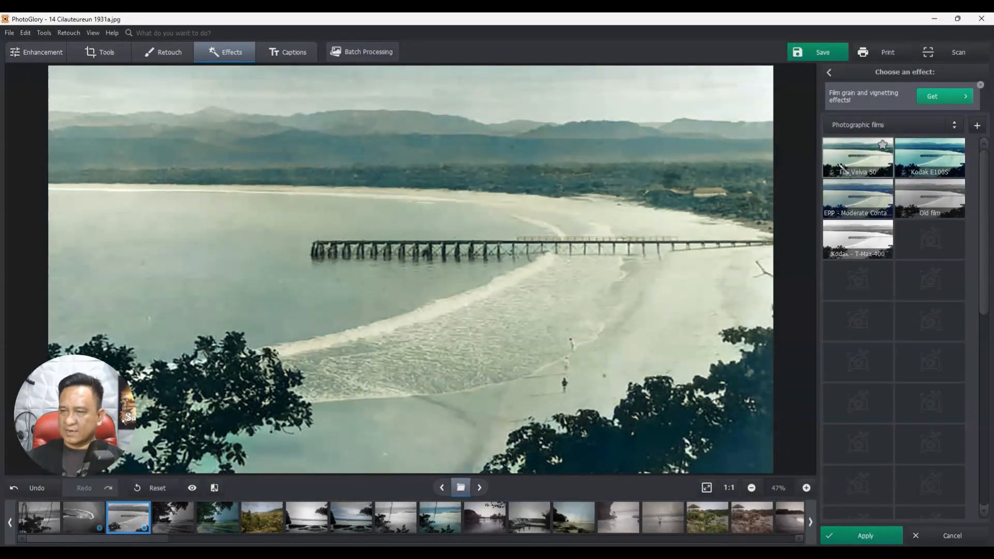
pyautogui.click(858, 239)
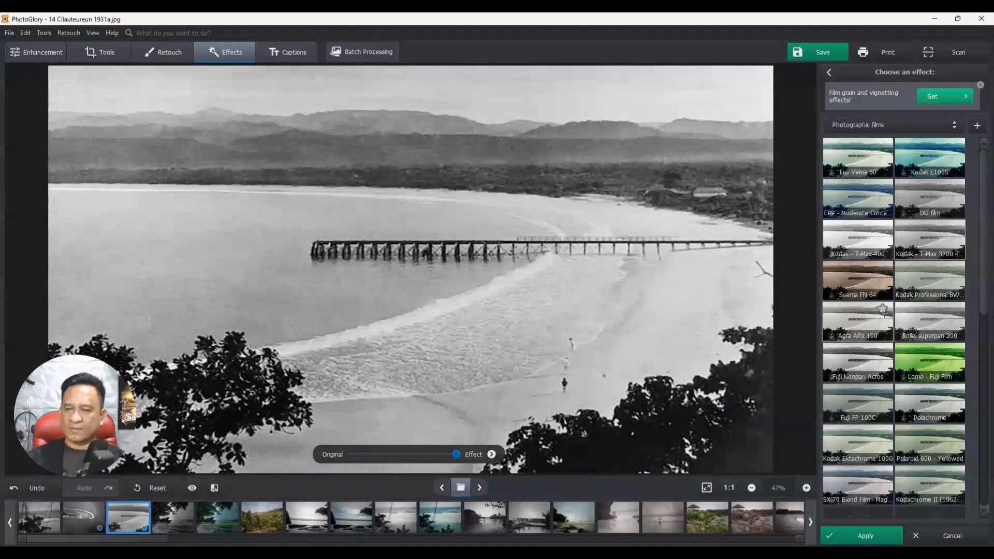
pyautogui.click(869, 286)
pyautogui.click(916, 286)
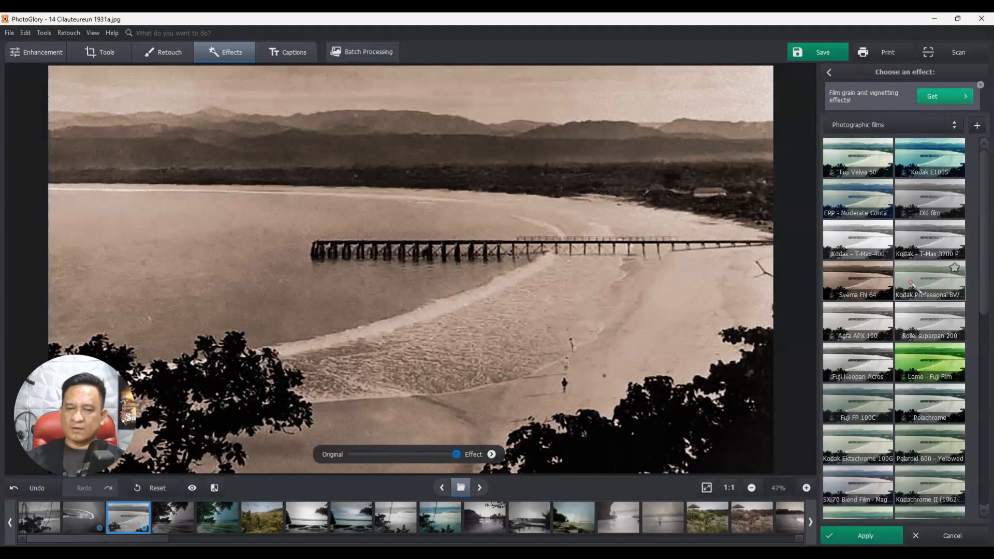
pyautogui.click(915, 319)
pyautogui.click(888, 369)
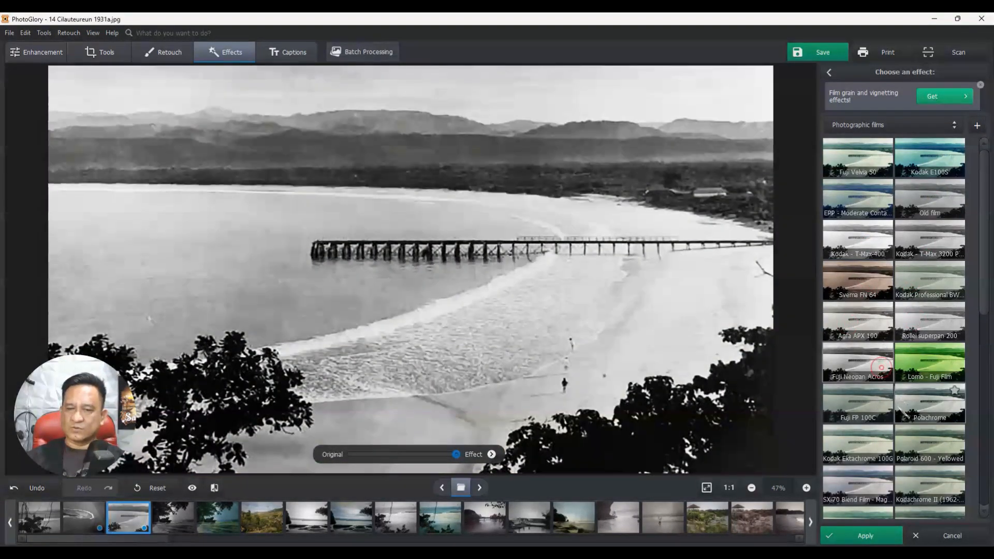
# - Preview more film effects, including Lomo - Kodak Film, Kodachrome, Misc - Faded Magazine, Fuji Sensia (Mild) and Polaroid Slightly Soft
pyautogui.scroll(-2, 899, 408)
pyautogui.click(882, 390)
pyautogui.scroll(-3, 874, 430)
pyautogui.click(857, 444)
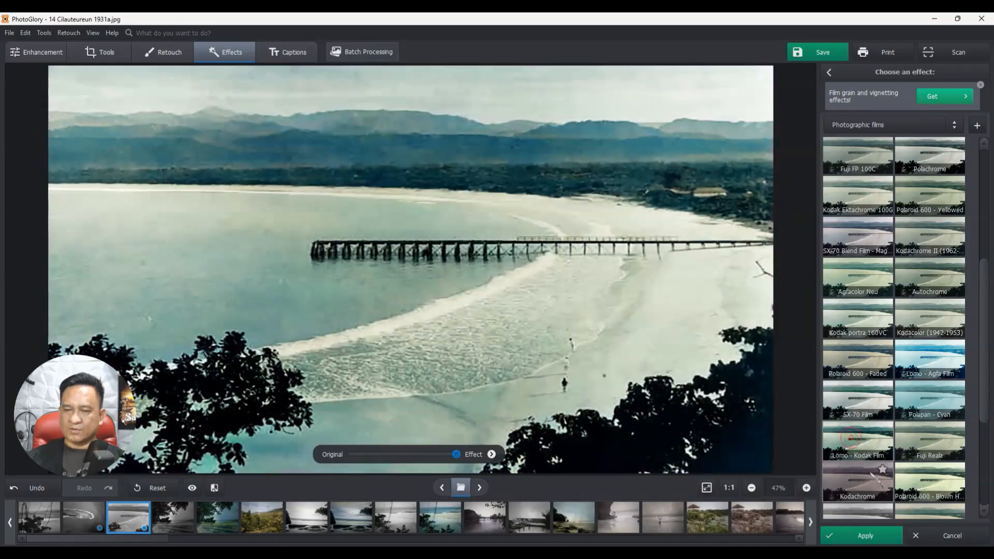
pyautogui.click(858, 482)
pyautogui.scroll(-5, 875, 456)
pyautogui.click(856, 421)
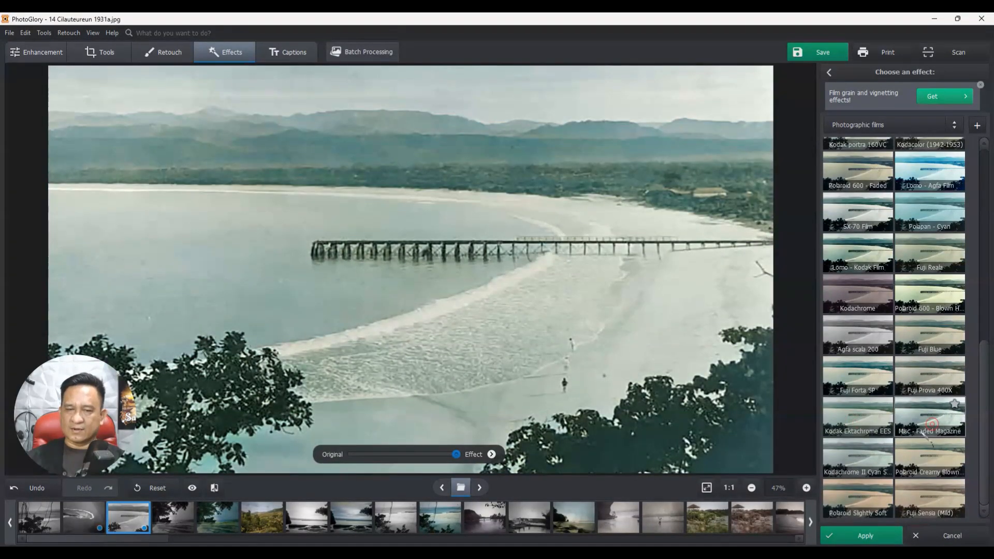
pyautogui.click(925, 428)
pyautogui.click(938, 469)
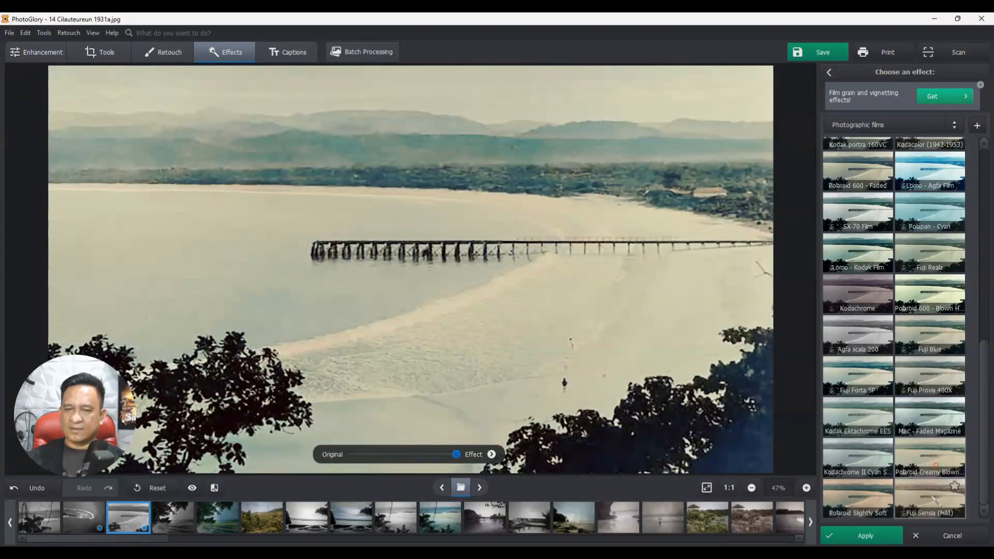
pyautogui.click(933, 498)
pyautogui.click(867, 498)
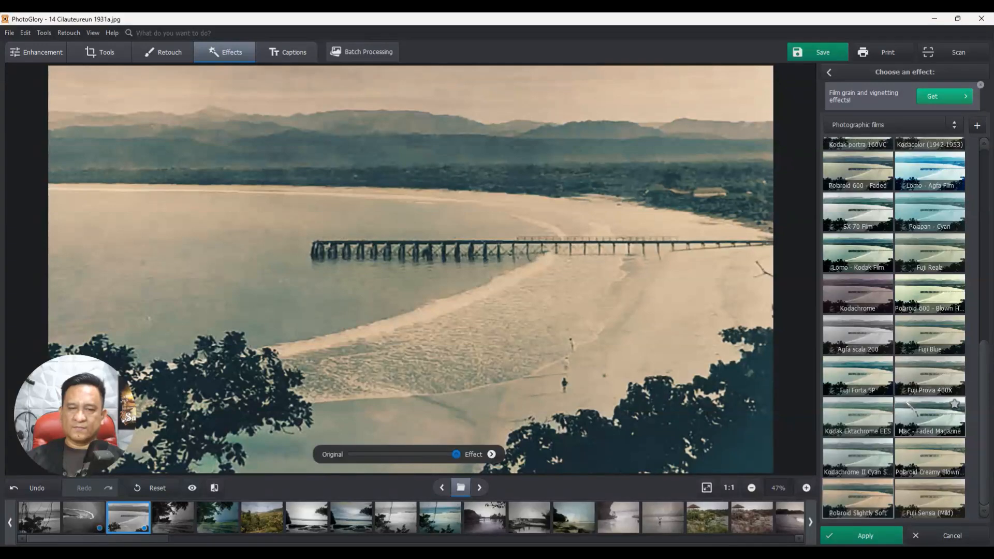
# - Preview the Fuji Velvia 50, EPP, Old film, Agfa APX 100 and Rollei Superpan 200 film effects, leaving the effects without applying one
pyautogui.scroll(5, 899, 387)
pyautogui.scroll(4, 900, 388)
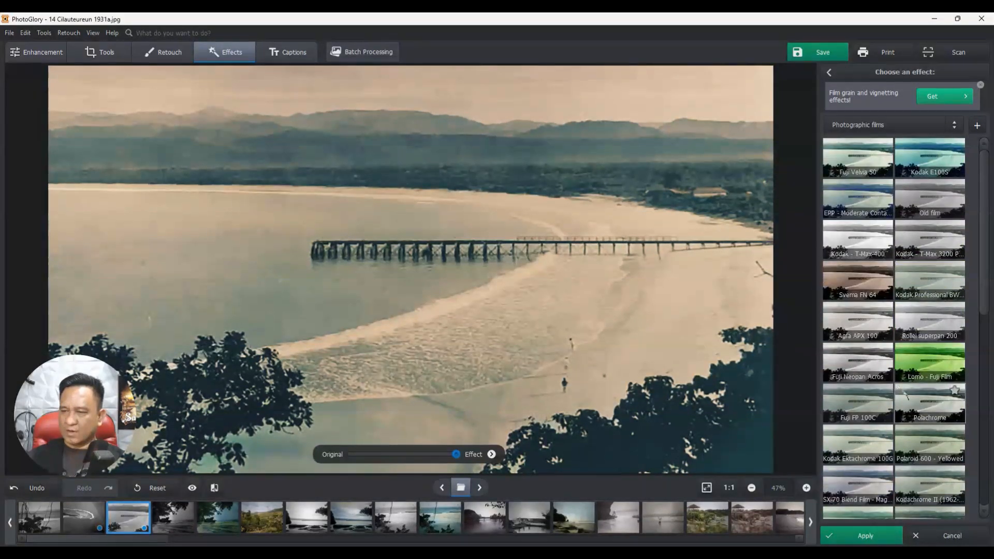
pyautogui.click(858, 157)
pyautogui.click(849, 210)
pyautogui.click(926, 210)
pyautogui.click(869, 208)
pyautogui.click(870, 322)
pyautogui.click(920, 320)
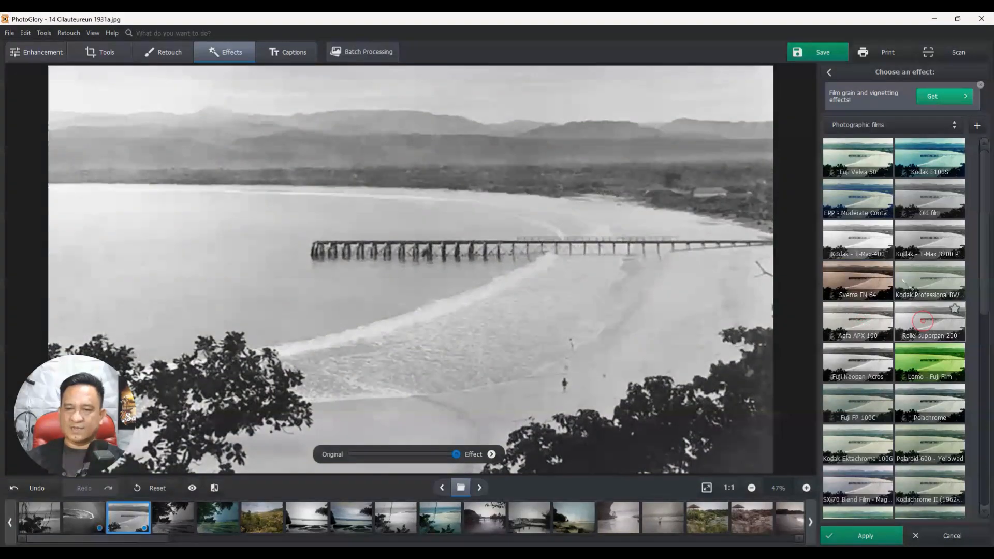
pyautogui.click(830, 72)
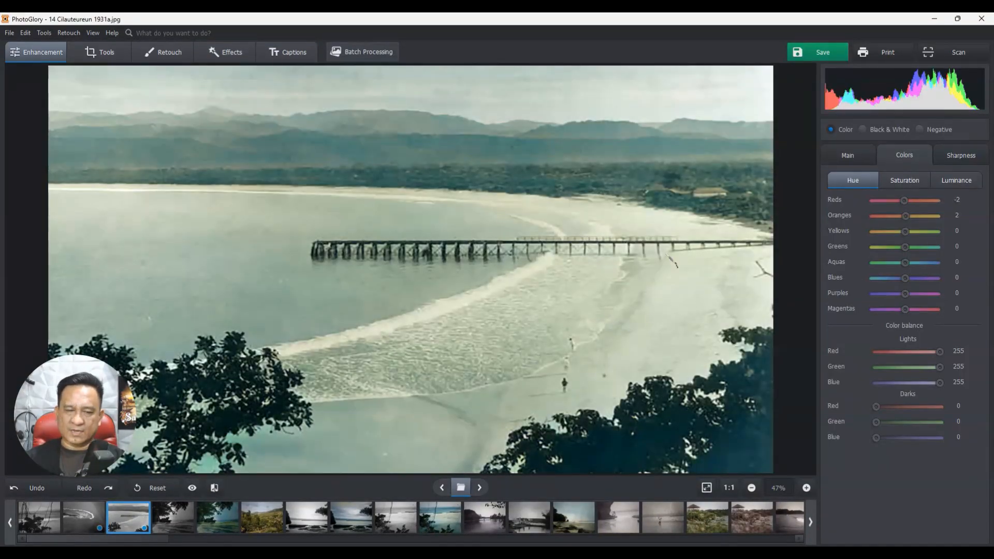
# - Open the manual Coloring retouch tool and set a sand-colored brush of RGB 184, 171, 128 with size 50.1
pyautogui.click(101, 54)
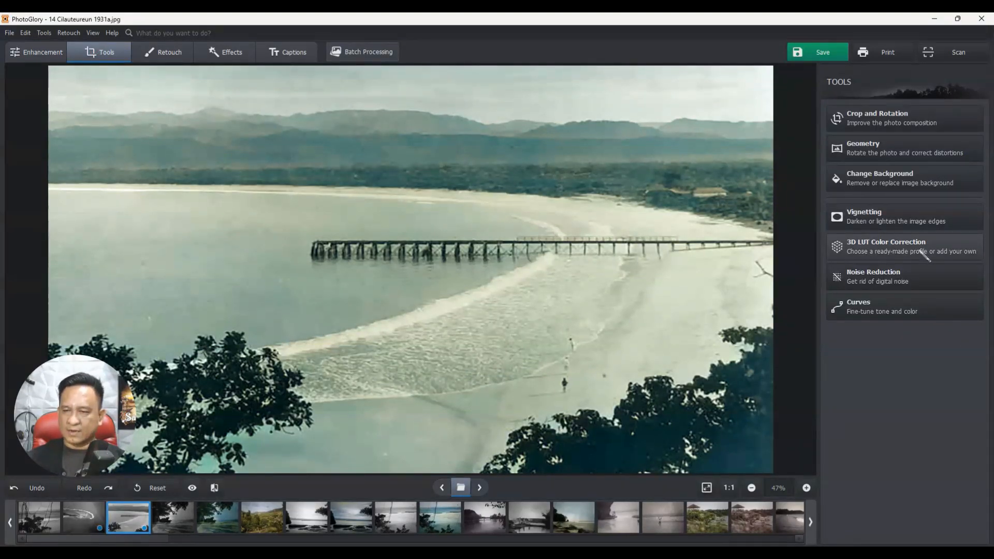
pyautogui.click(165, 52)
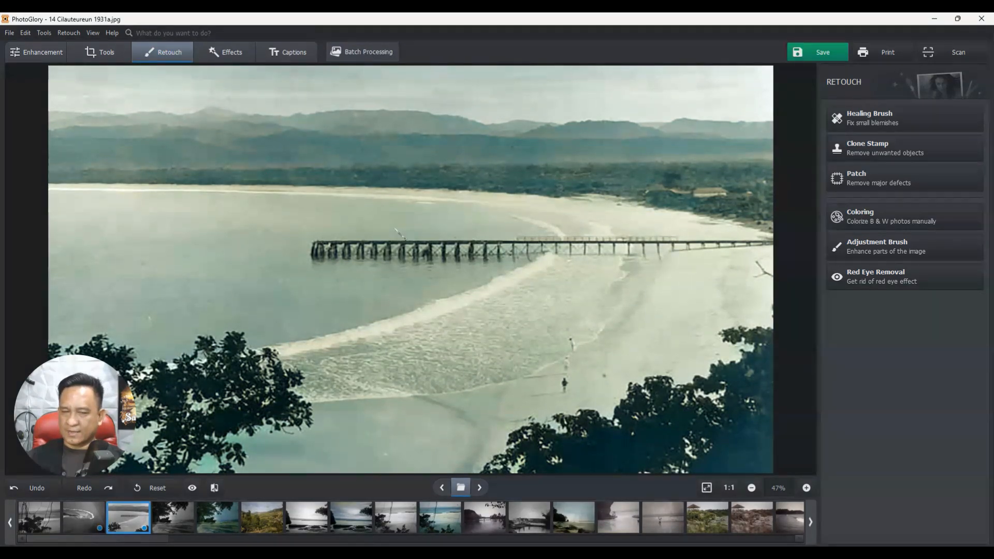
pyautogui.click(905, 222)
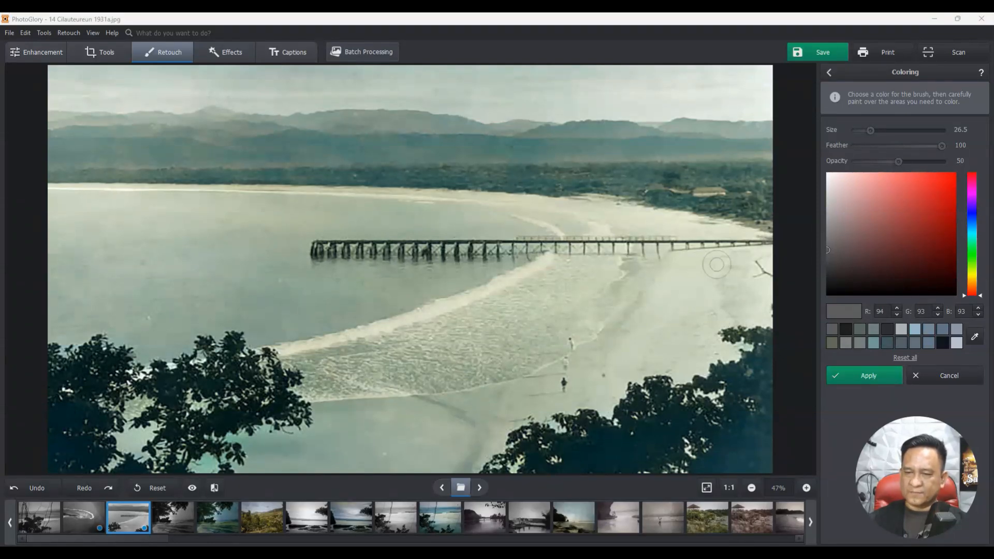
pyautogui.moveTo(976, 216)
pyautogui.mouseDown()
pyautogui.moveTo(973, 284)
pyautogui.moveTo(960, 280)
pyautogui.mouseUp()
pyautogui.moveTo(866, 230); pyautogui.dragTo(866, 206)
pyautogui.moveTo(870, 131); pyautogui.dragTo(879, 131)
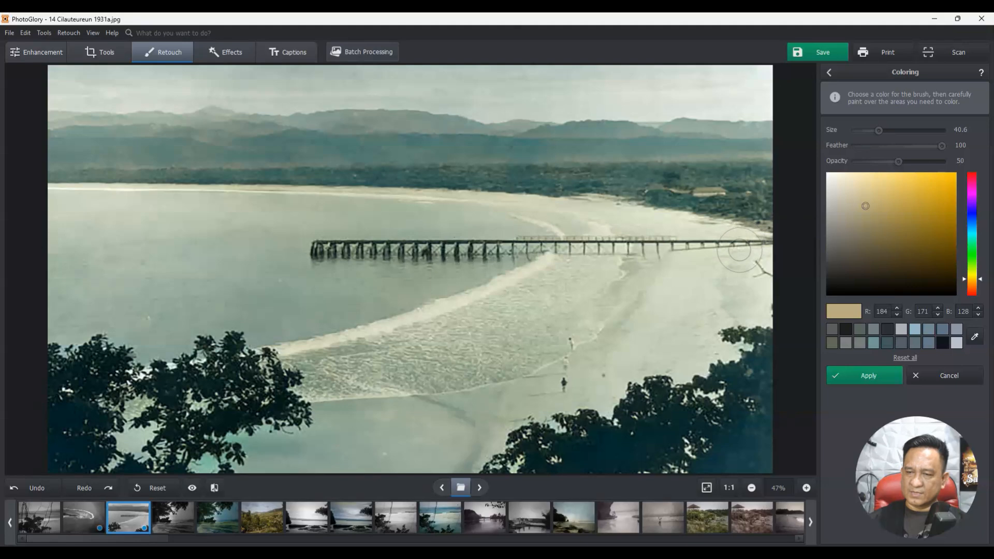
pyautogui.scroll(2, 727, 259)
# - Paint the beach and the foreground sand below the surf with the sand color, enlarging the brush to 95.3 for the wide areas
pyautogui.moveTo(693, 328)
pyautogui.mouseDown()
pyautogui.moveTo(698, 317)
pyautogui.moveTo(682, 332)
pyautogui.mouseUp()
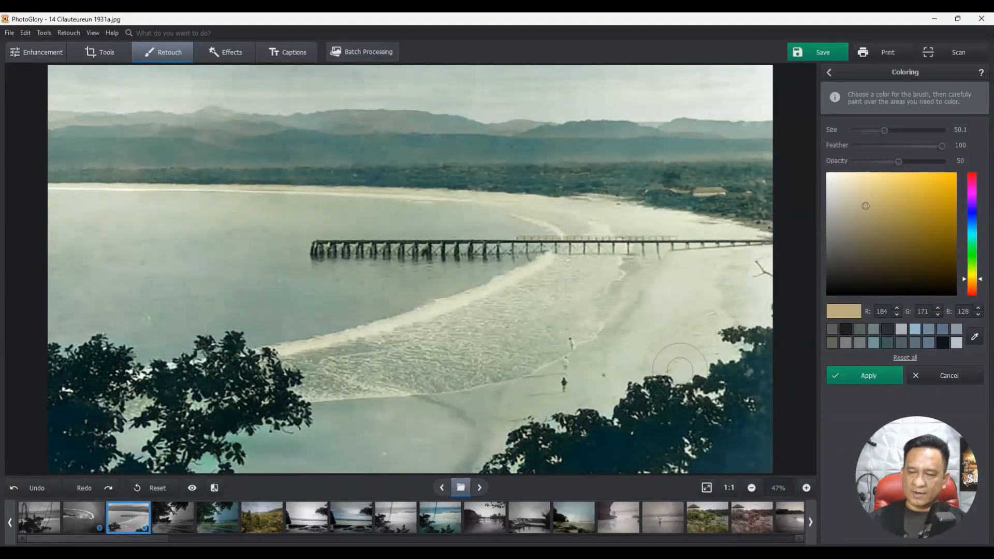
pyautogui.moveTo(715, 368)
pyautogui.mouseDown()
pyautogui.moveTo(728, 292)
pyautogui.moveTo(653, 348)
pyautogui.mouseUp()
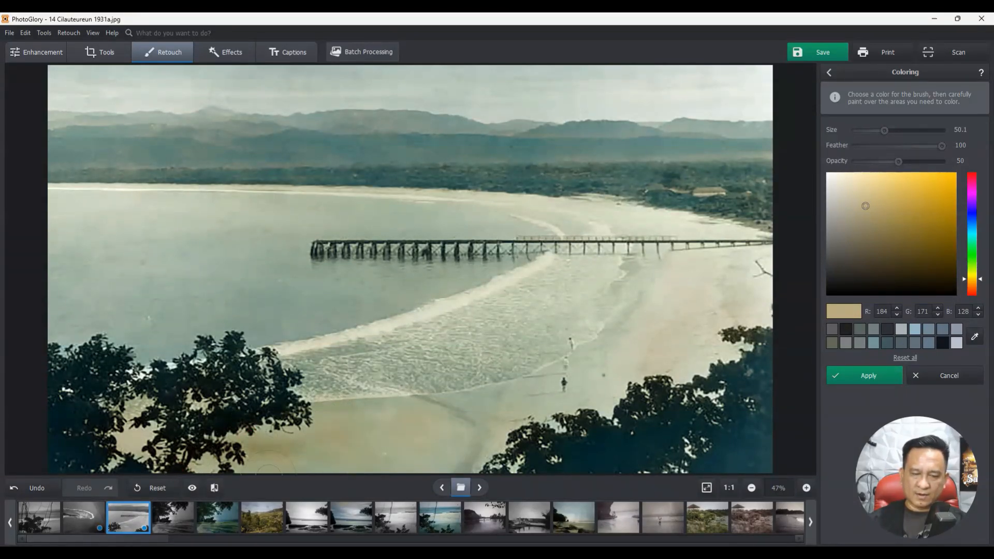
pyautogui.moveTo(426, 442); pyautogui.dragTo(522, 436)
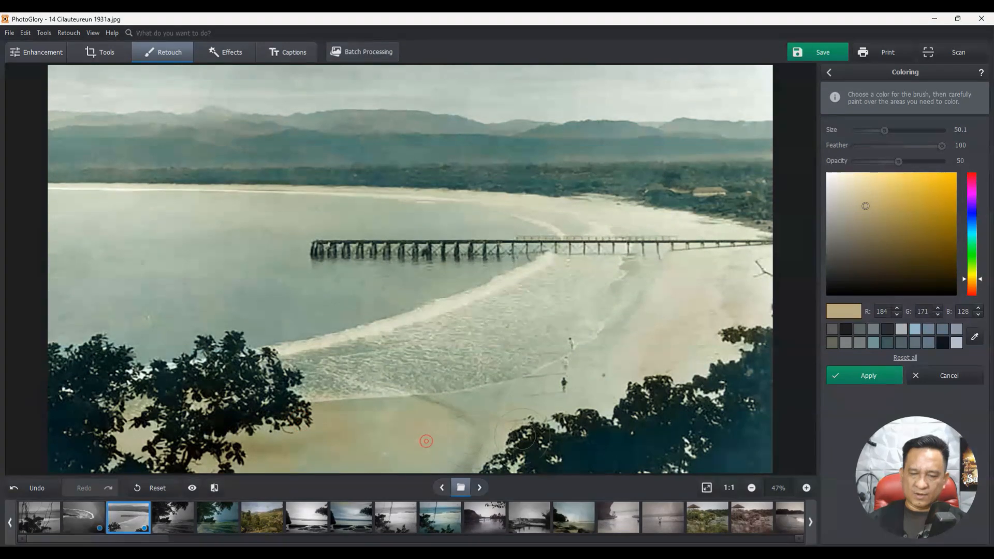
pyautogui.moveTo(885, 131); pyautogui.dragTo(910, 130)
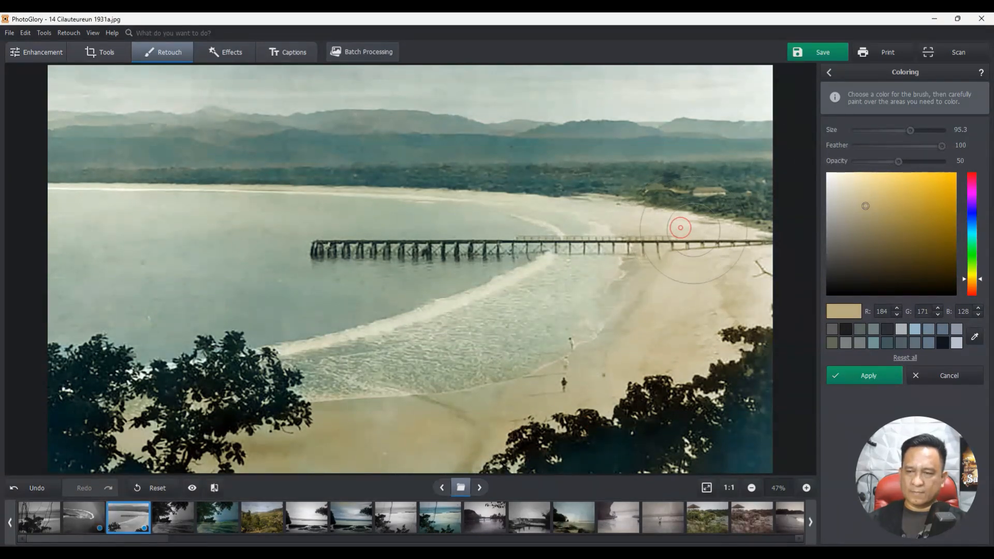
# - Color the narrow distant shoreline with brush size 7.6 and opacity 69, and set the brush to size 52.9 and opacity 80
pyautogui.moveTo(909, 131); pyautogui.dragTo(860, 131)
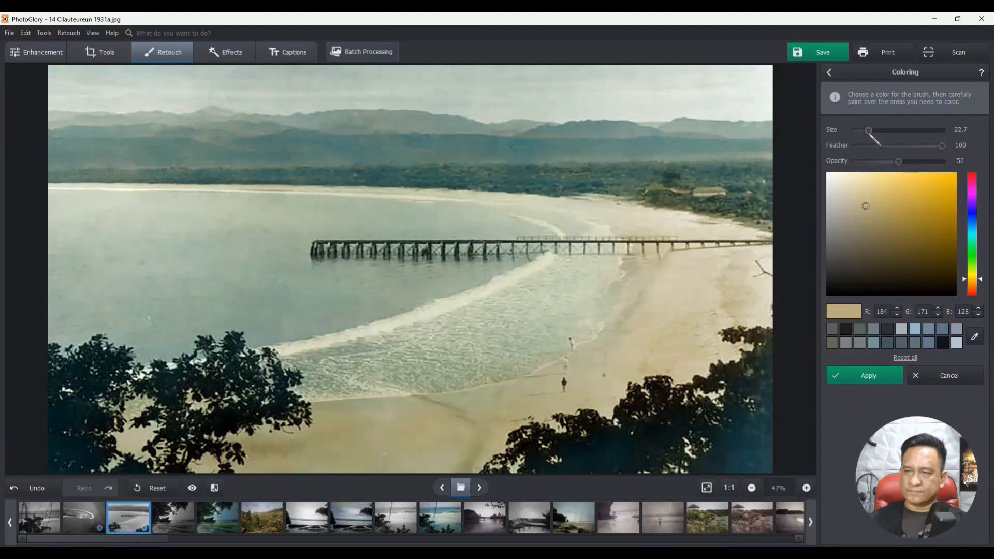
pyautogui.click(915, 161)
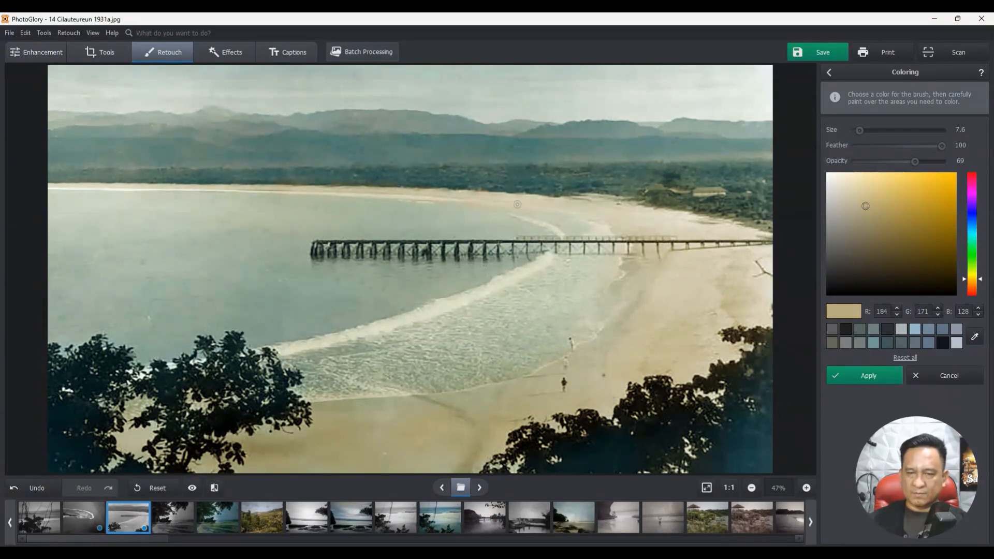
pyautogui.click(886, 130)
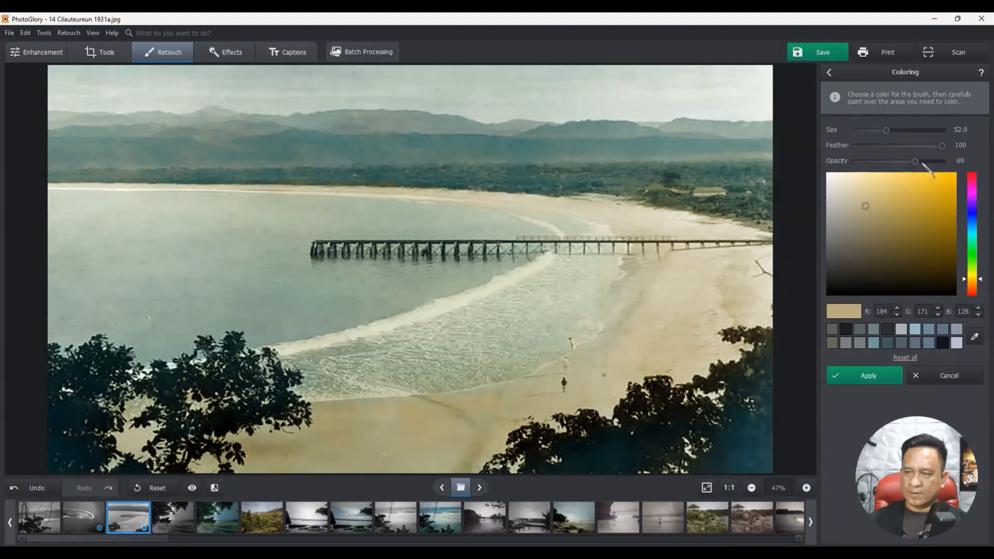
pyautogui.moveTo(923, 162); pyautogui.dragTo(925, 162)
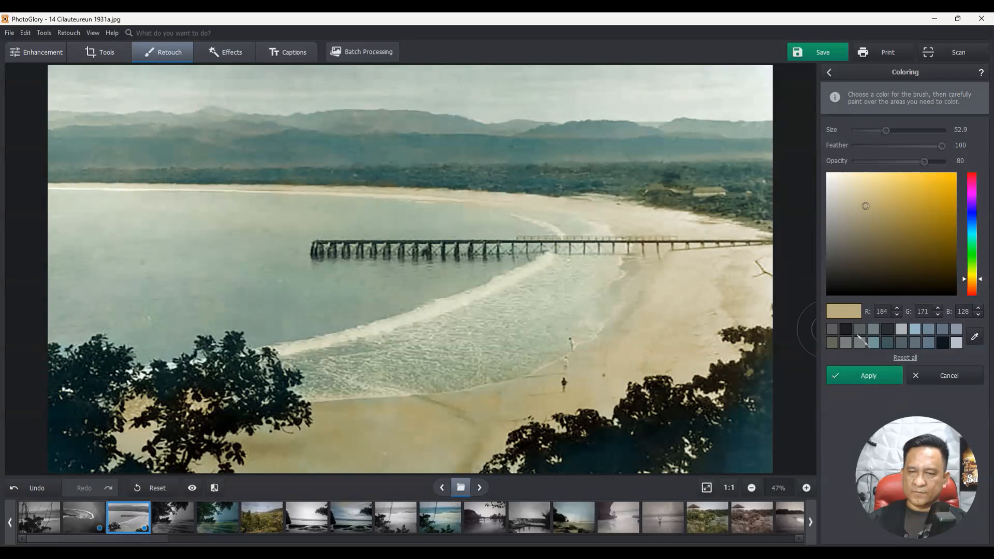
# - Sample a color from the photo, adjust its shade and hue towards green-blue, and paint the sea near the photo's left edge
pyautogui.click(977, 337)
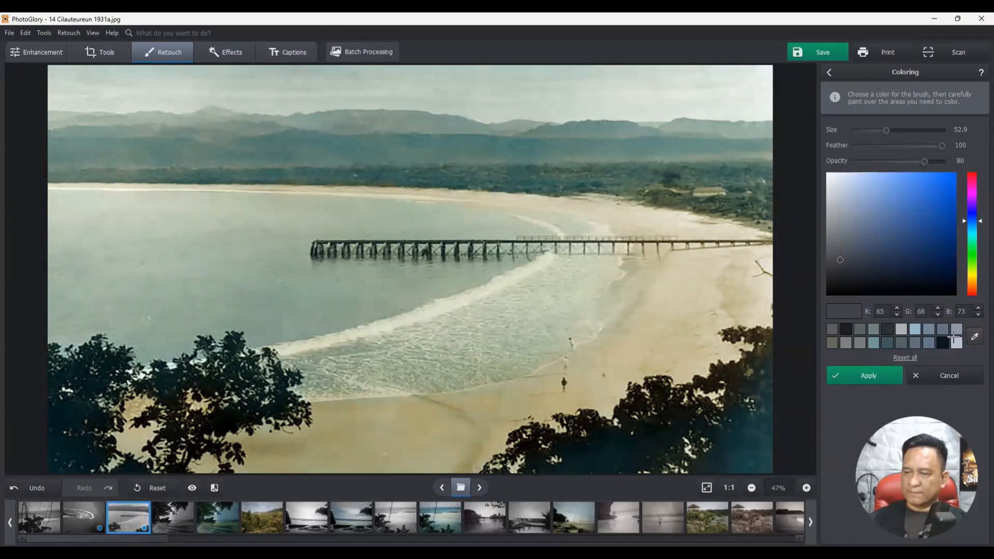
pyautogui.click(210, 325)
pyautogui.click(848, 224)
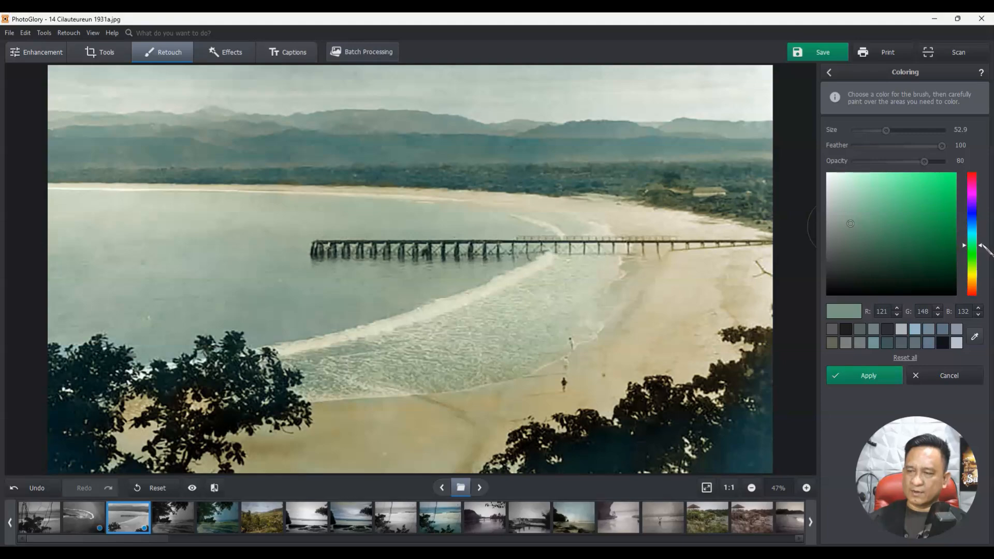
pyautogui.moveTo(980, 243); pyautogui.dragTo(980, 236)
pyautogui.moveTo(51, 311); pyautogui.dragTo(51, 285)
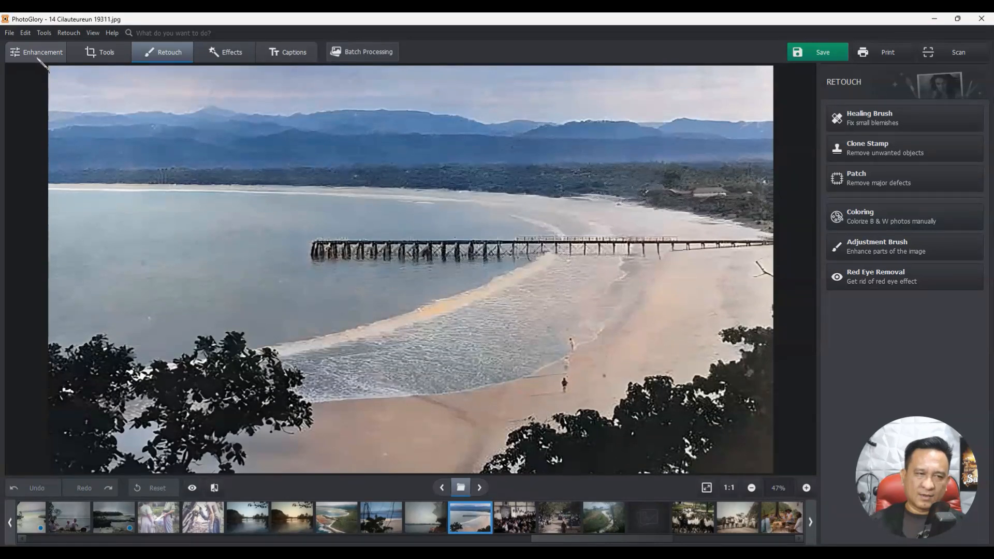
pyautogui.click(106, 56)
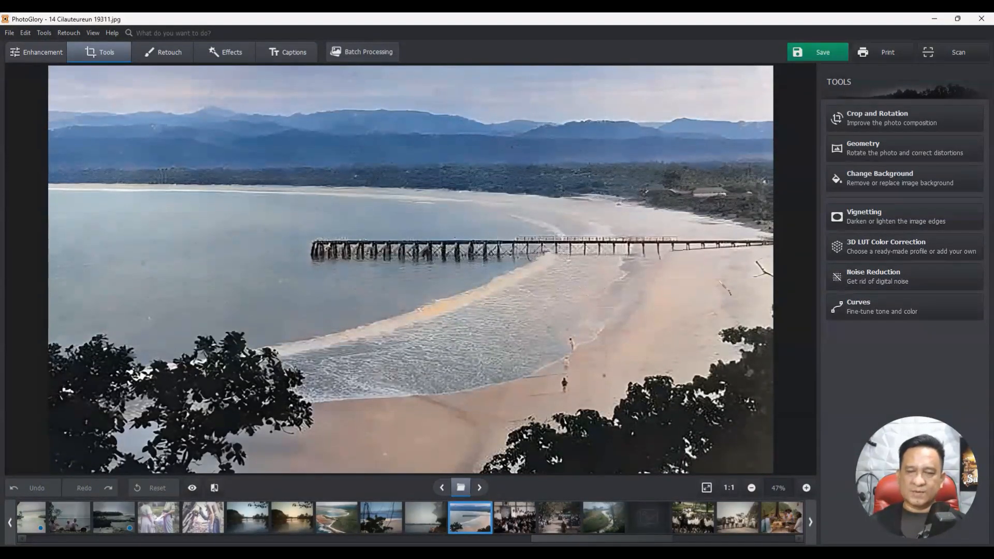
pyautogui.moveTo(646, 542); pyautogui.dragTo(654, 541)
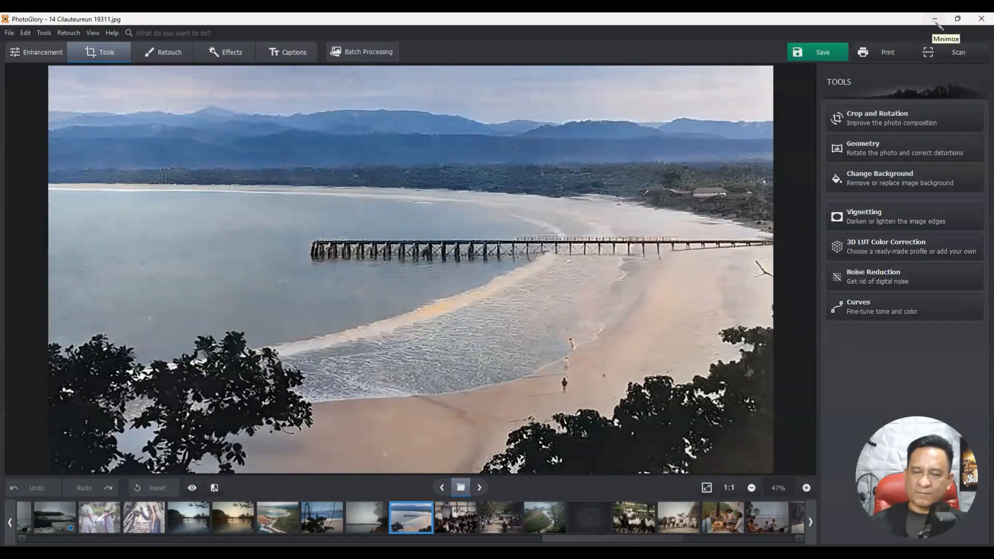
# - Switch to FastStone Image Viewer, show the colorized 01 Cilauteureun 1918 photo from the Youtube folder, and enlarge the window and preview pane
pyautogui.hotkey('alt', 'Tab')
pyautogui.hotkey('alt', 'Tab')
pyautogui.hotkey('alt', 'Tab')
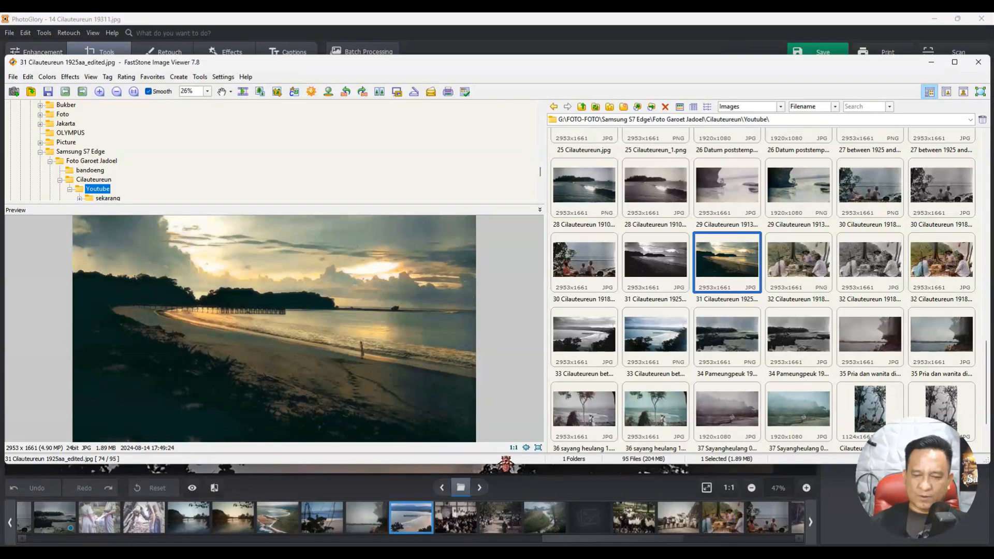
pyautogui.moveTo(505, 464); pyautogui.dragTo(504, 496)
pyautogui.click(662, 175)
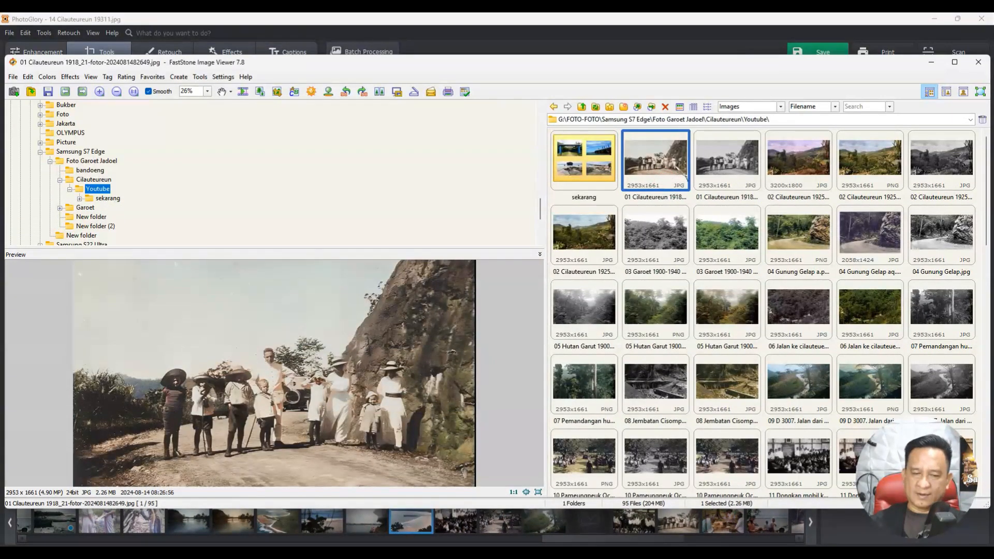
pyautogui.moveTo(484, 254); pyautogui.dragTo(433, 173)
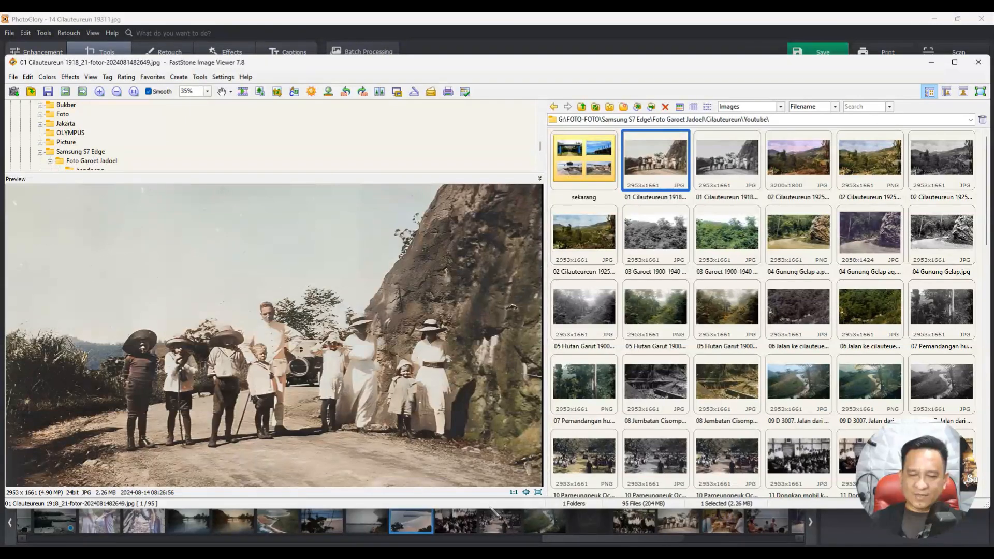
pyautogui.moveTo(492, 509); pyautogui.dragTo(500, 522)
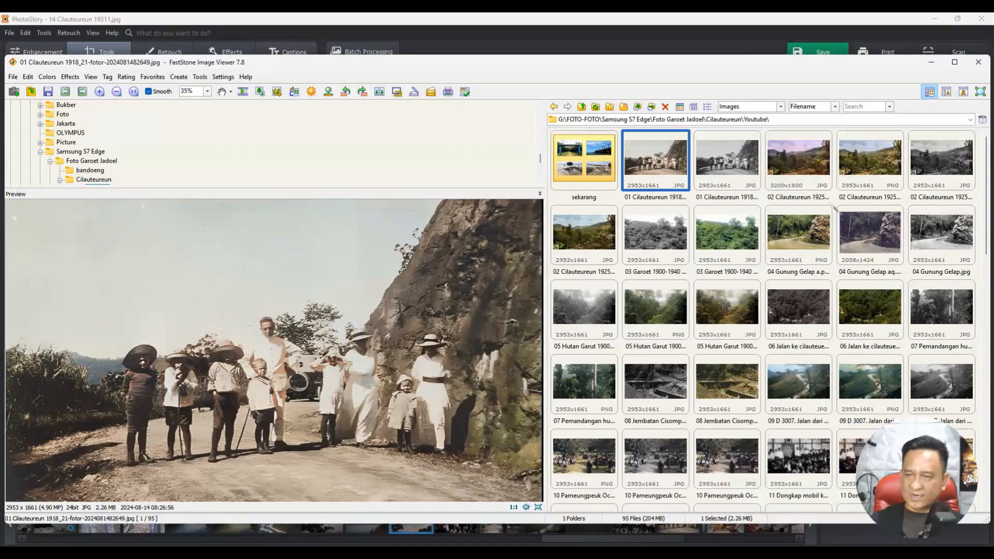
# - View the original 01 Cilauteureun 1918a photo and compare the black-and-white, upscaled, PNG and edited versions of 02 Cilauteureun 1925 - 1933
pyautogui.press('Right')
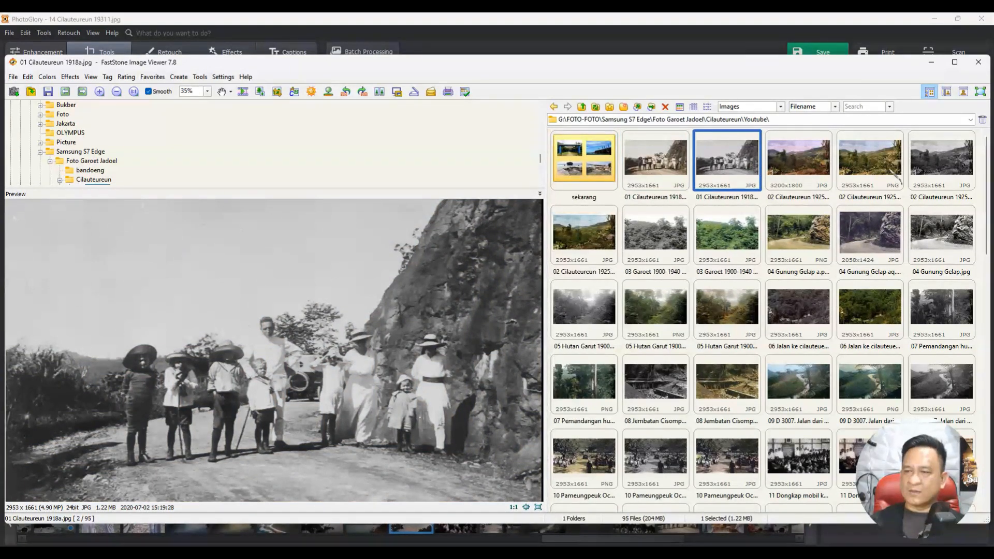
pyautogui.click(964, 179)
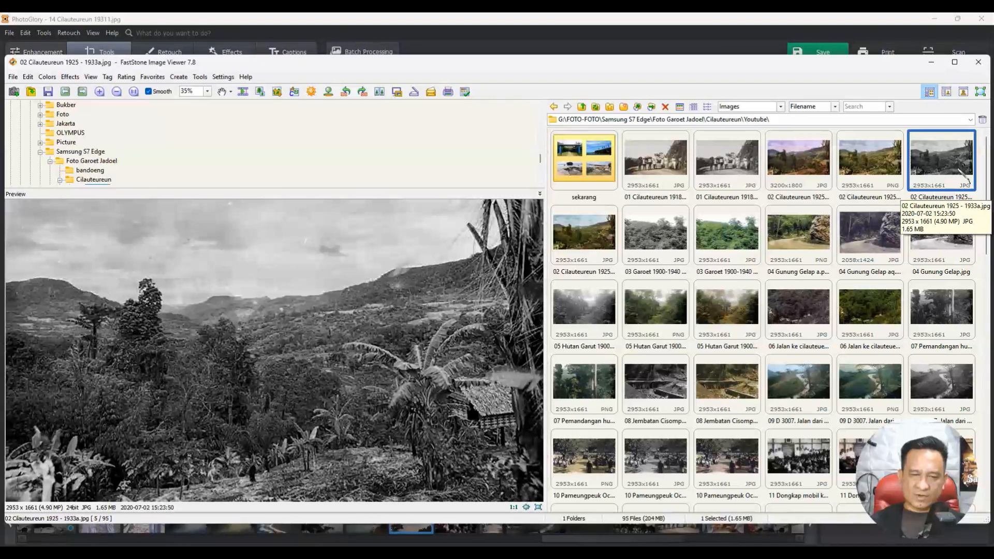
pyautogui.click(808, 166)
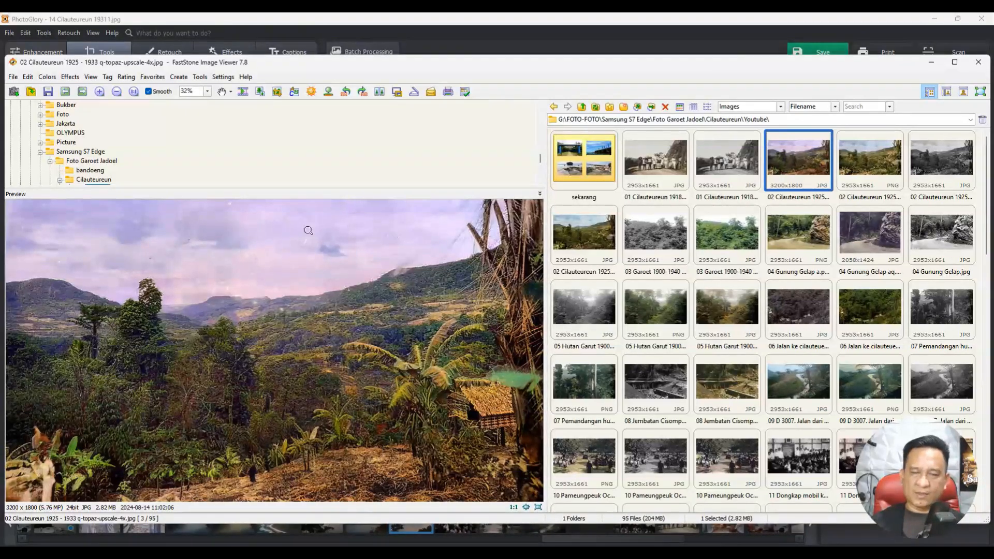
pyautogui.press('Right')
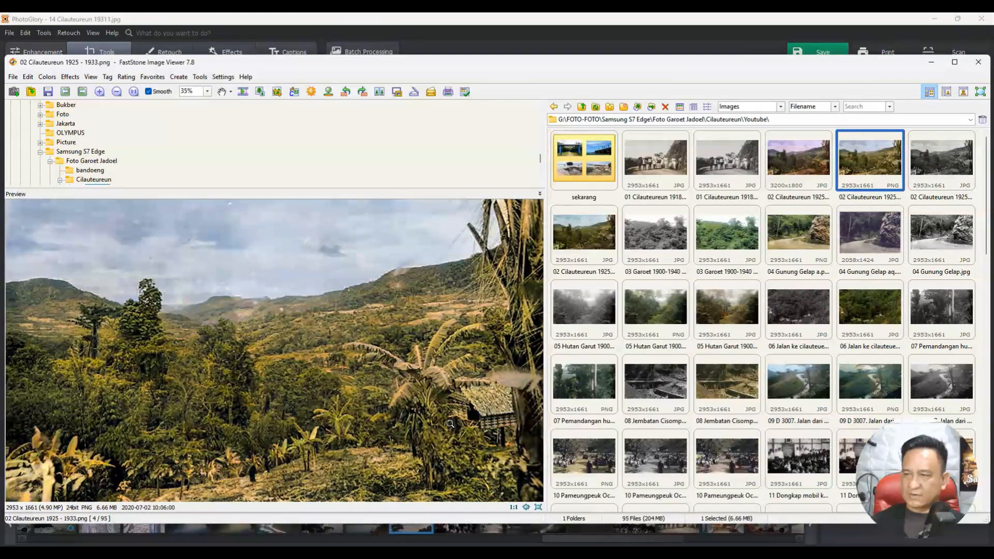
pyautogui.click(591, 237)
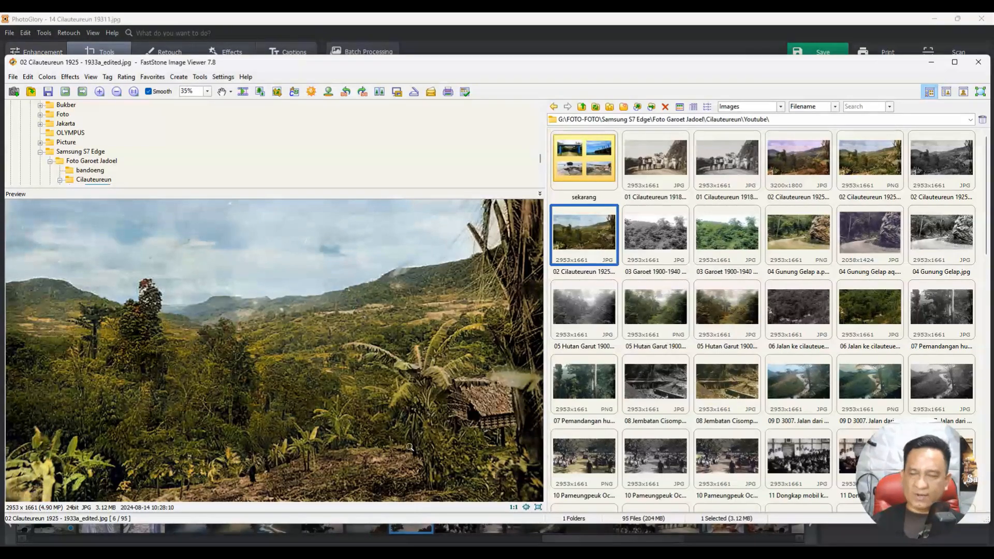
# - Compare original and colorized versions of the 03 Garoet 1900-1940, 04 Gunung Gelap and 05 Hutan Garut 1900-1940 photos
pyautogui.click(659, 237)
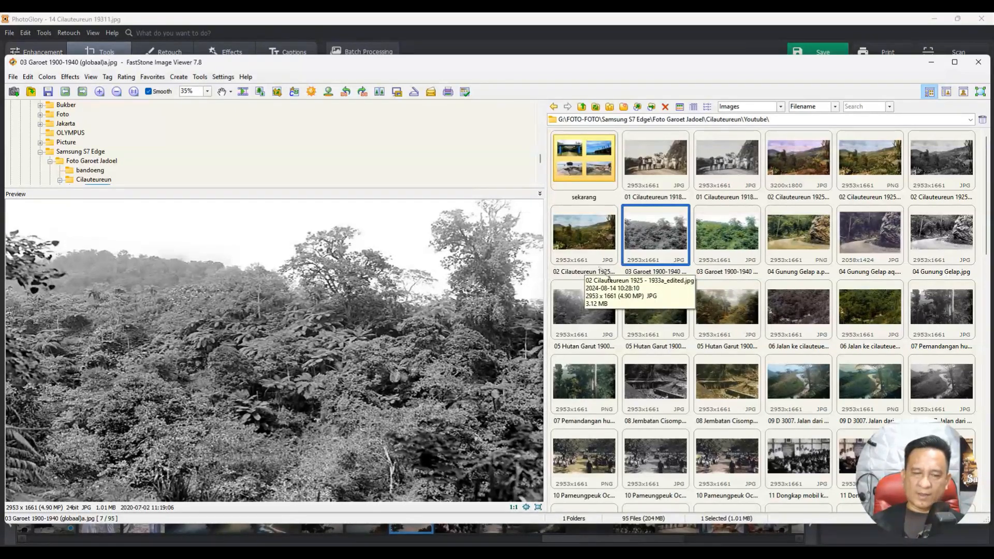
pyautogui.click(745, 241)
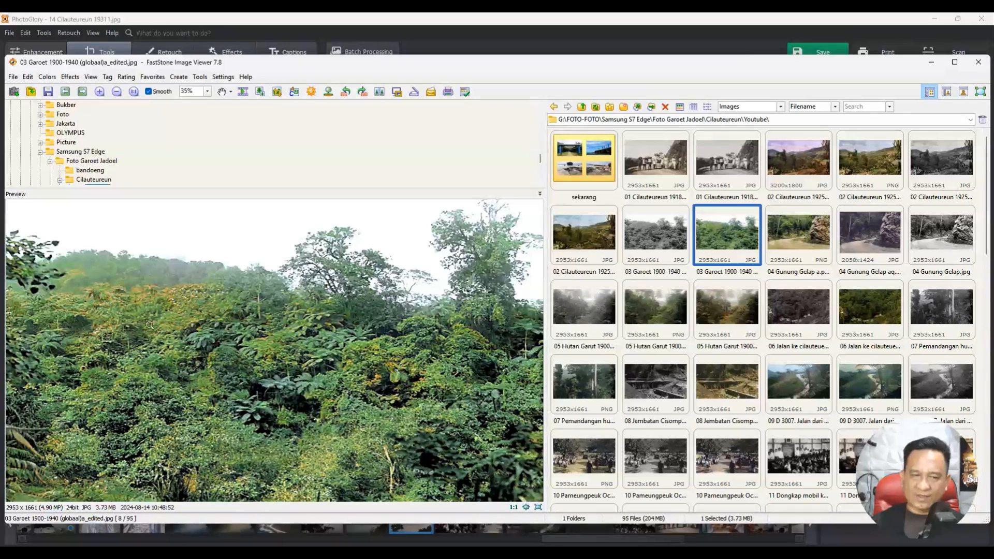
pyautogui.click(886, 240)
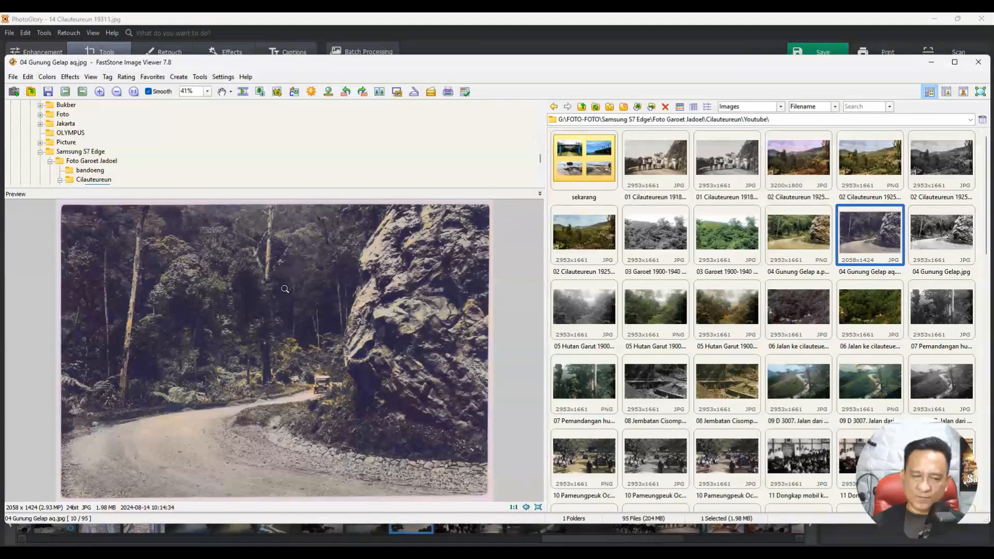
pyautogui.click(948, 231)
pyautogui.click(590, 316)
pyautogui.click(642, 313)
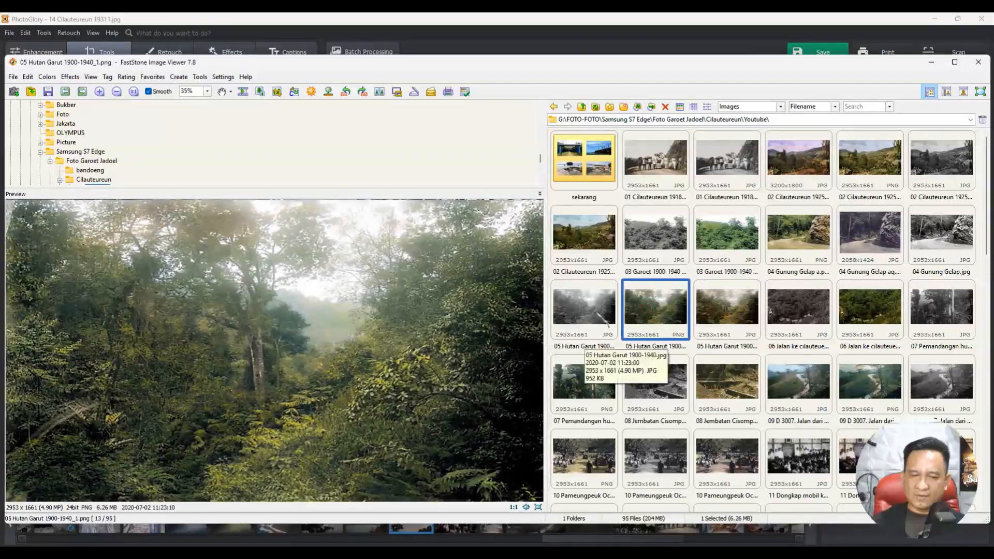
pyautogui.click(606, 315)
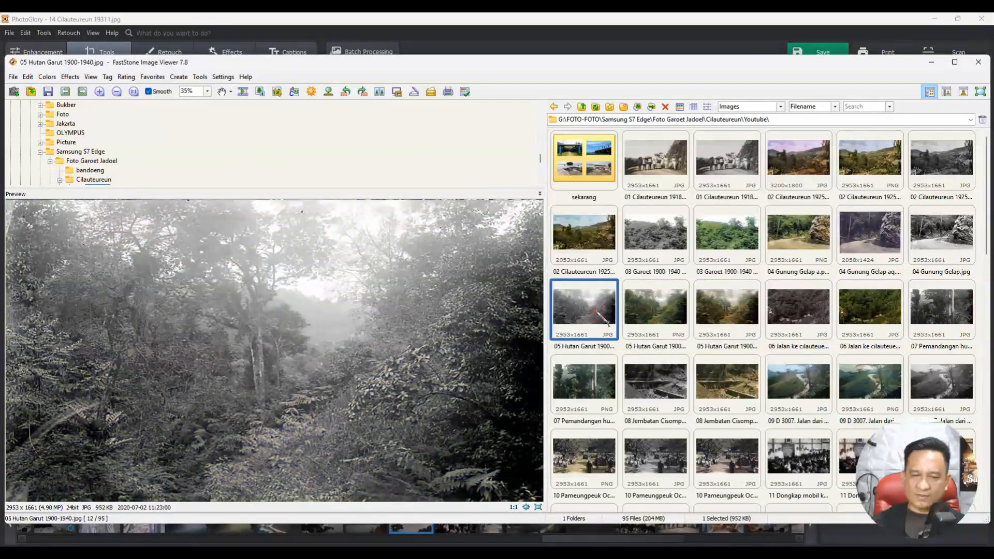
pyautogui.click(646, 314)
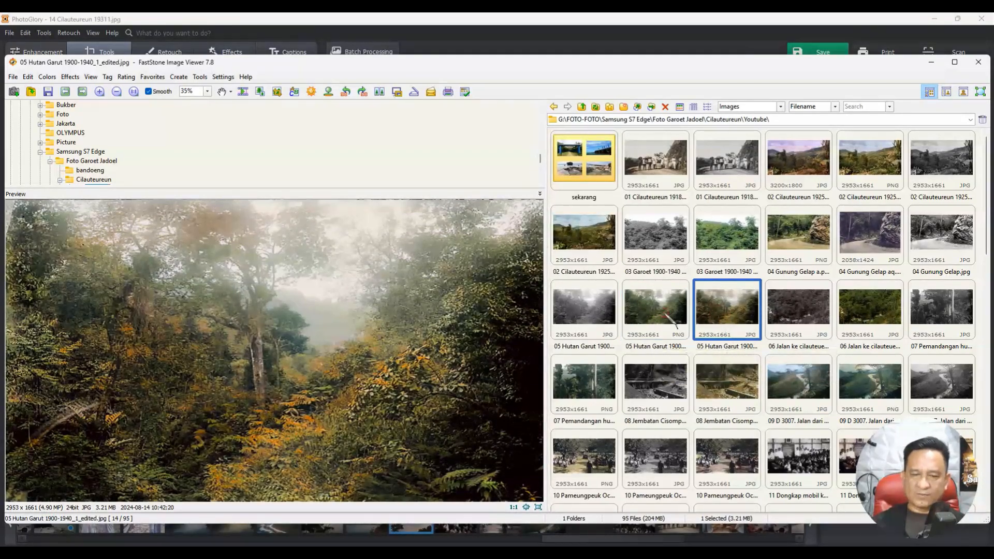
# - Compare the black-and-white and colorized versions of the 06 Jalan ke cilauteueun, 07 Pemandangan hutan Garoet and 08 Jembatan Cisompet photos
pyautogui.click(773, 310)
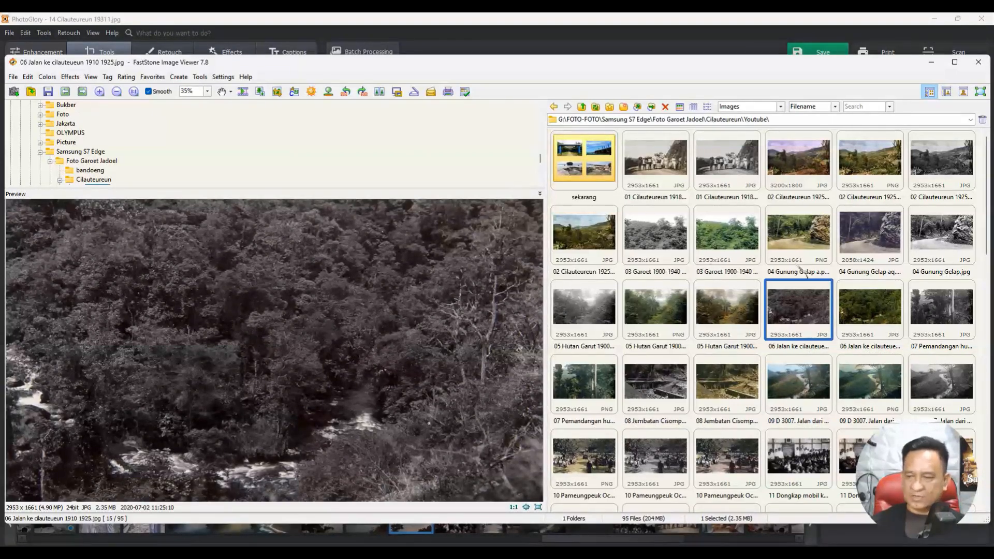
pyautogui.click(860, 321)
pyautogui.click(931, 322)
pyautogui.scroll(-2, 881, 300)
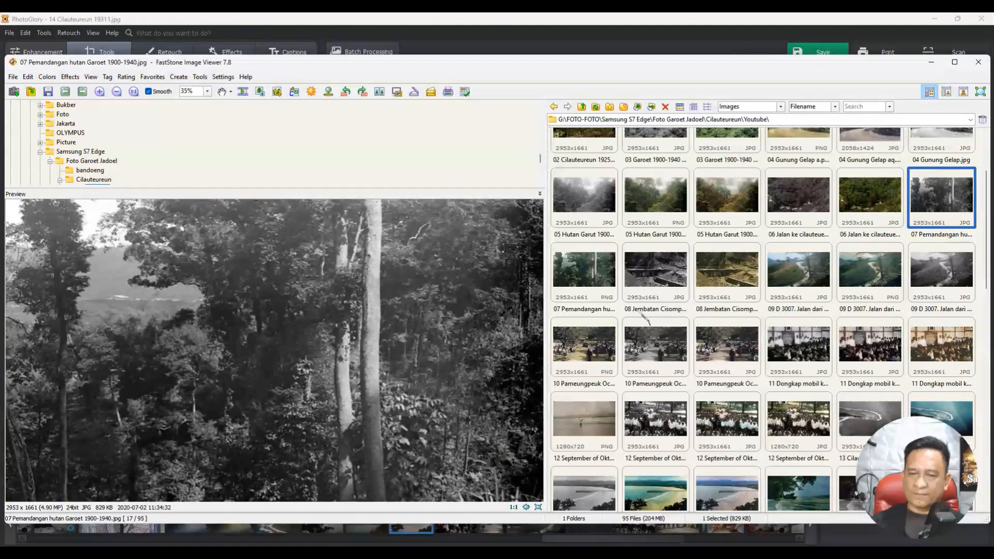
pyautogui.click(591, 286)
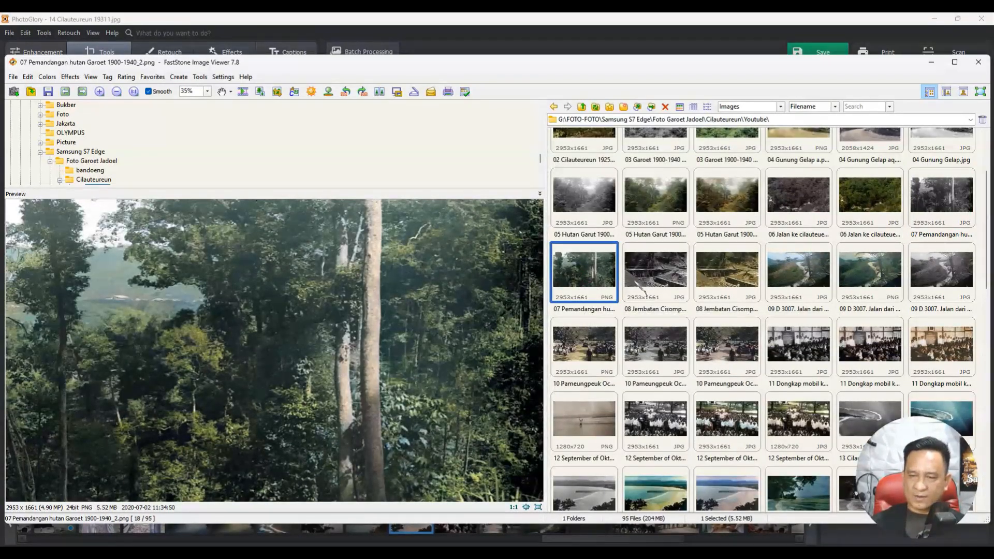
pyautogui.click(662, 286)
pyautogui.click(715, 282)
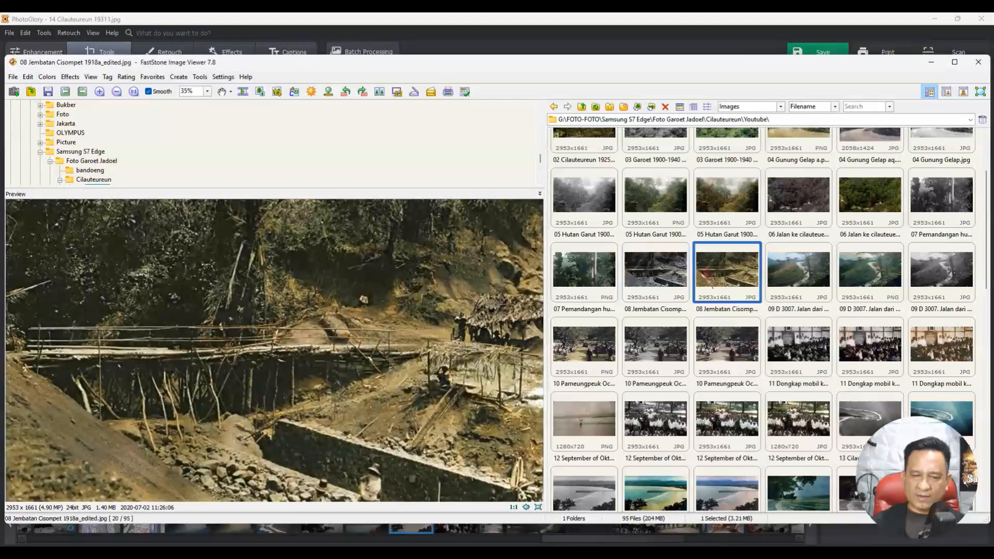
pyautogui.click(642, 277)
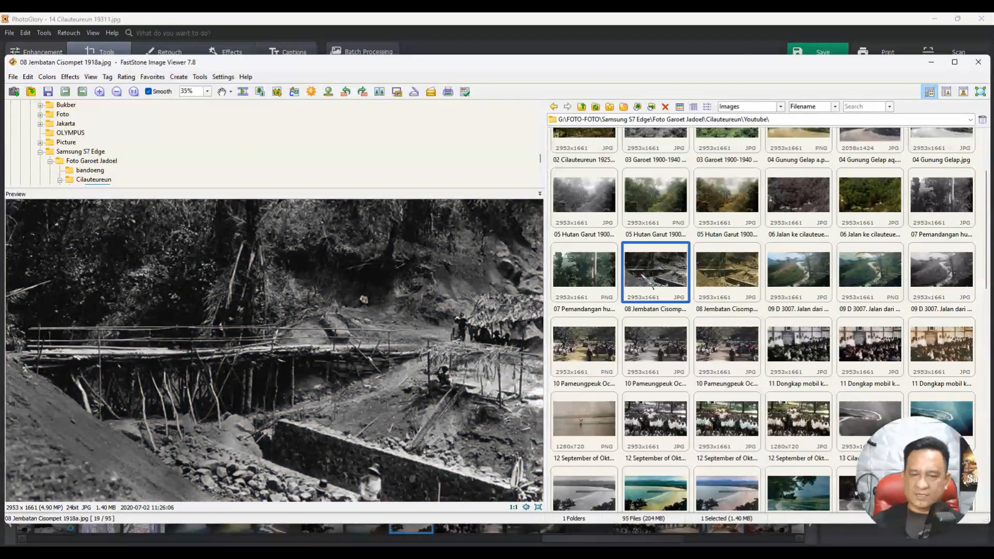
# - Compare the two colorized versions and the original of the 09 D 3007 Jalan dari Garoet ke Pameungpeuk road photo
pyautogui.click(793, 284)
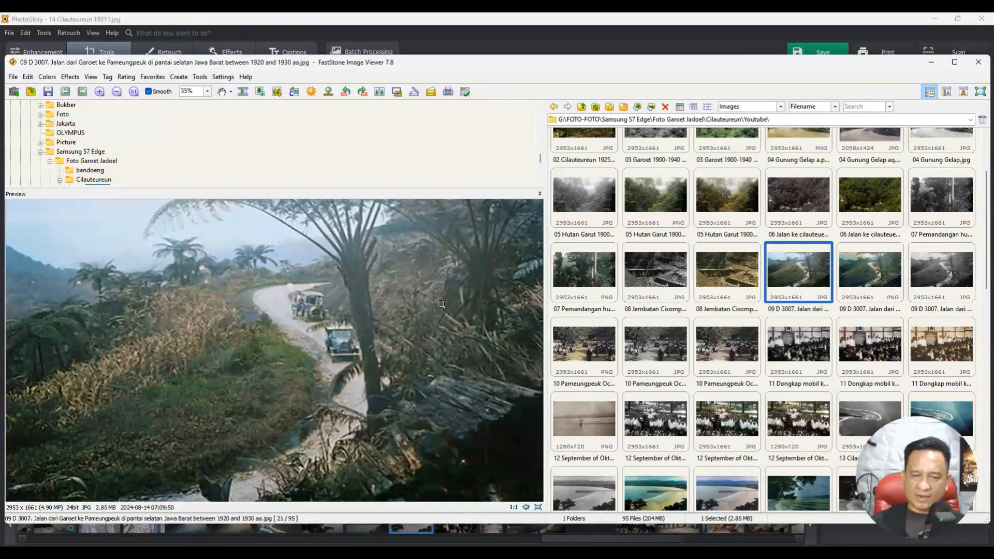
pyautogui.click(858, 288)
pyautogui.click(929, 285)
pyautogui.click(867, 288)
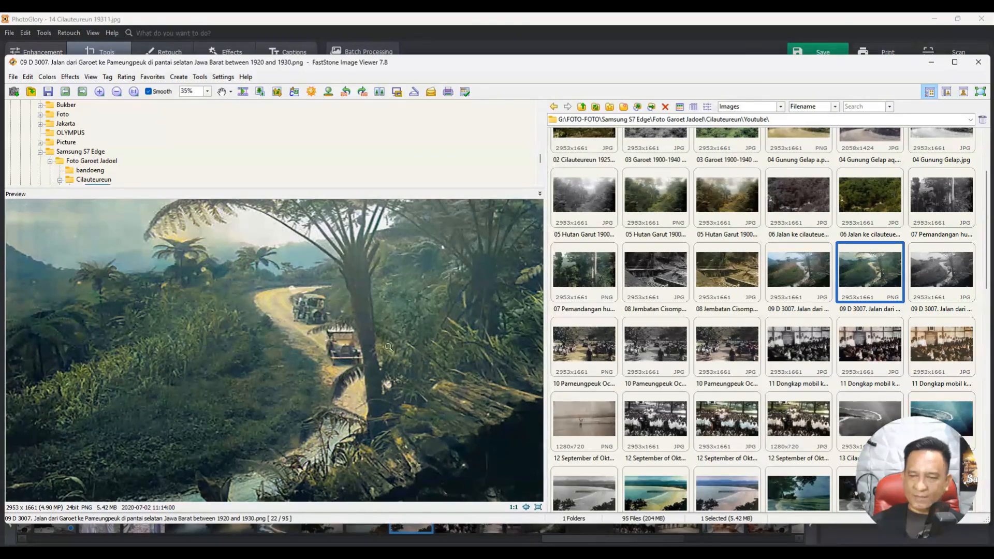
# - Compare the black-and-white 10 Pameungpeuk October 1918 photo with its PNG and JPG colorized versions
pyautogui.click(595, 352)
pyautogui.click(656, 355)
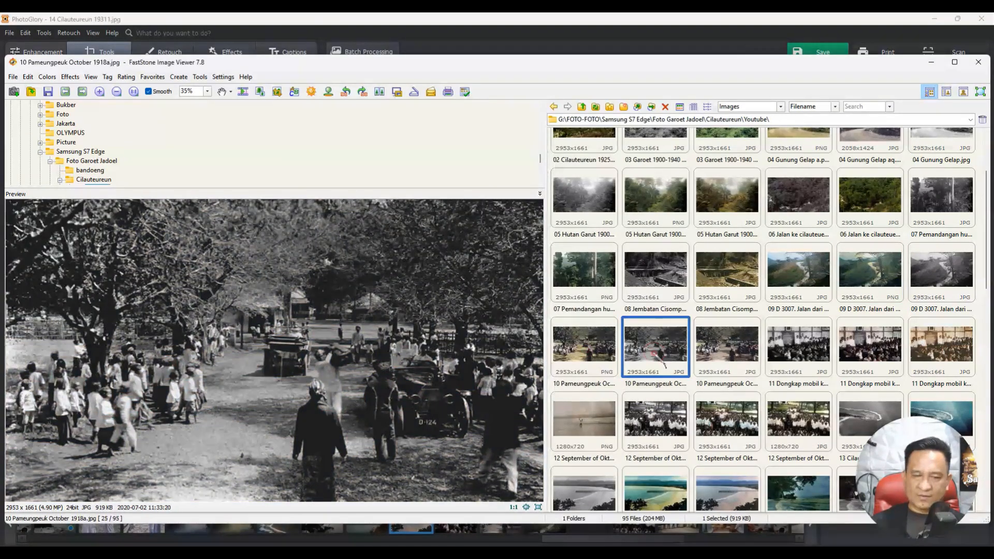
pyautogui.click(599, 350)
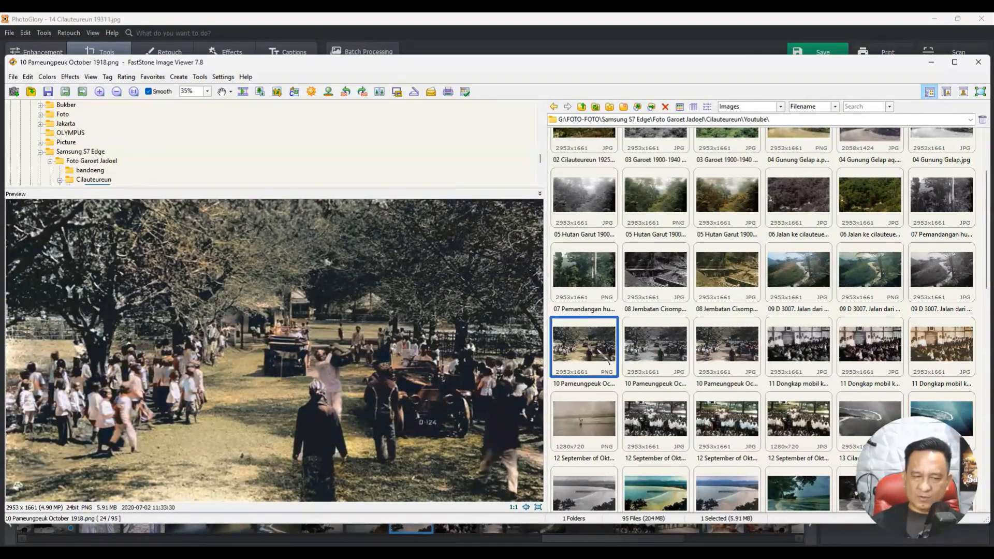
pyautogui.click(716, 362)
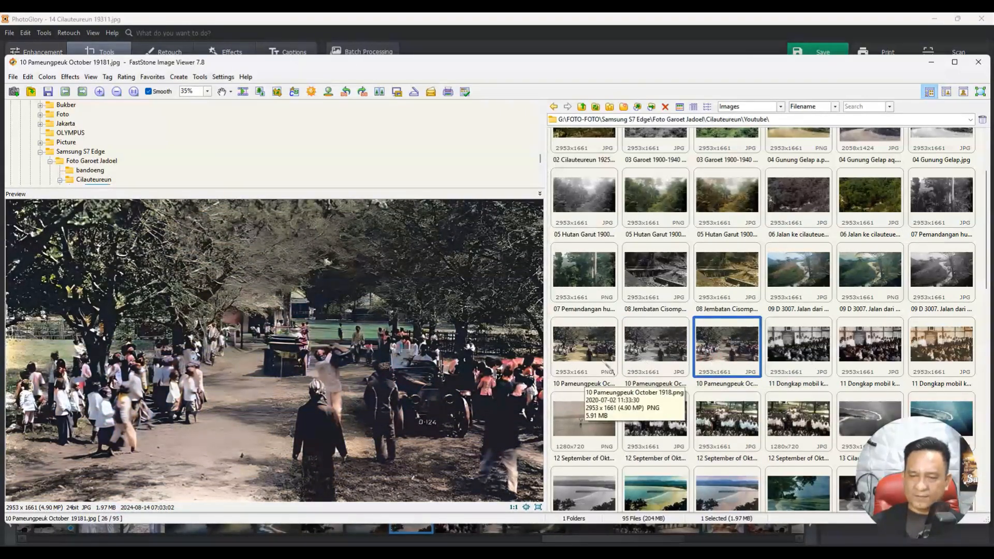
# - View the colorized 11 Dongkap mobil ka Pameungpeuk classroom photo and examine the writing on its blackboard
pyautogui.press('Right')
pyautogui.press('Right')
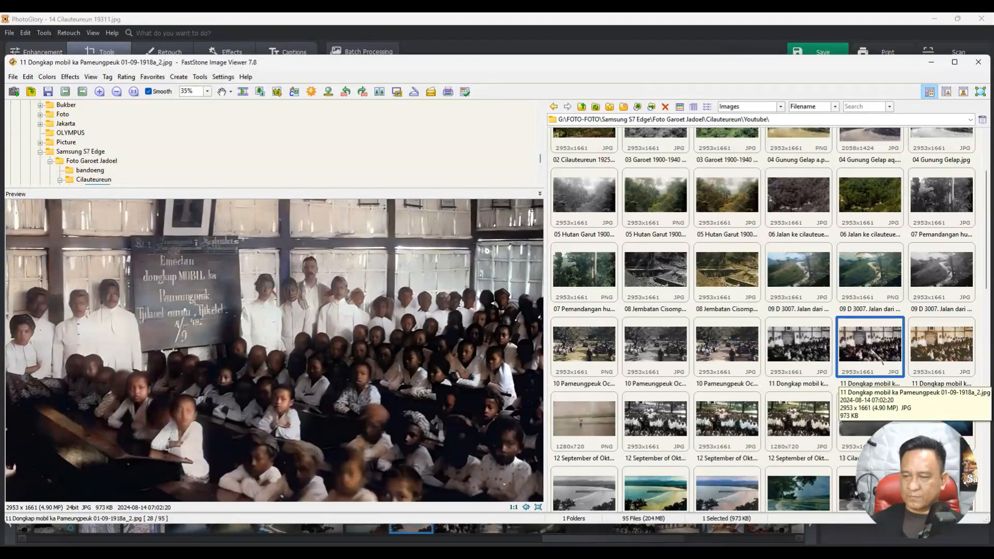
pyautogui.moveTo(185, 277); pyautogui.dragTo(236, 287)
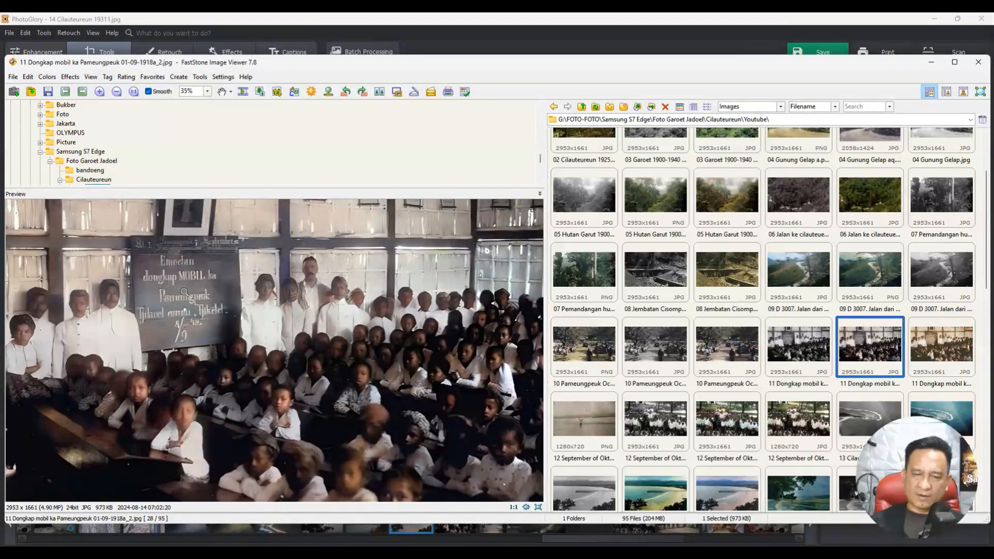
pyautogui.moveTo(183, 286); pyautogui.dragTo(189, 288)
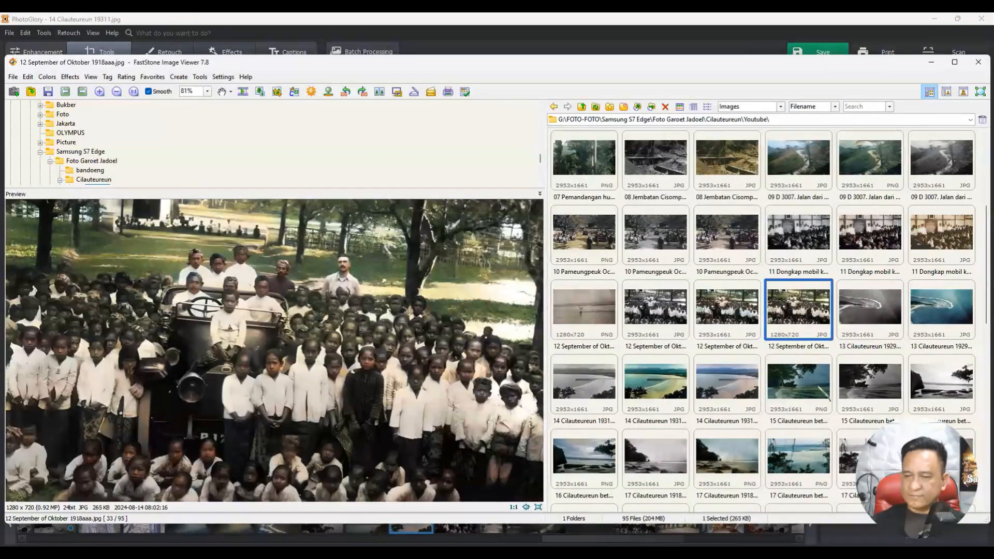
# - View the black-and-white 13 Cilauteureun 1929 photo, and minimize the image viewer to return to PhotoGlory
pyautogui.click(862, 329)
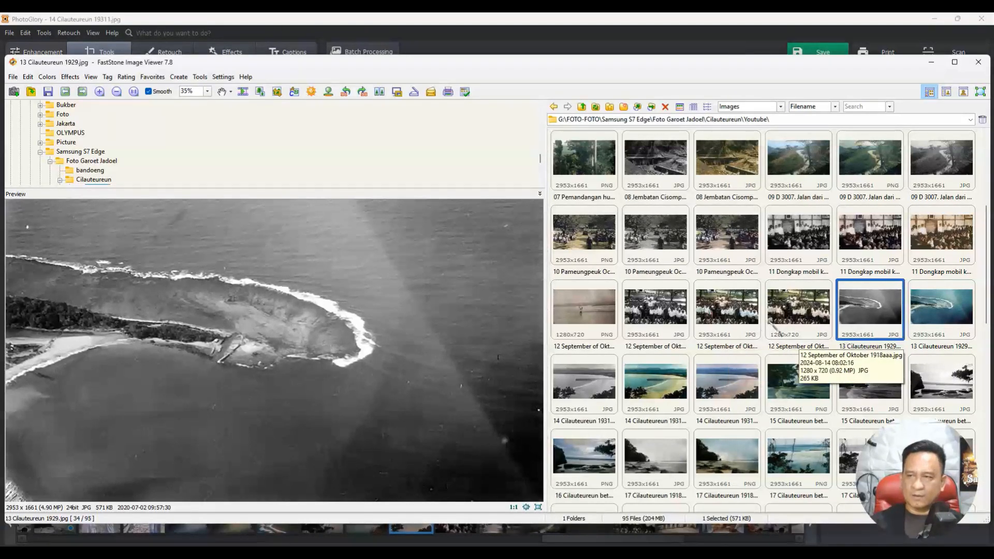
pyautogui.click(931, 61)
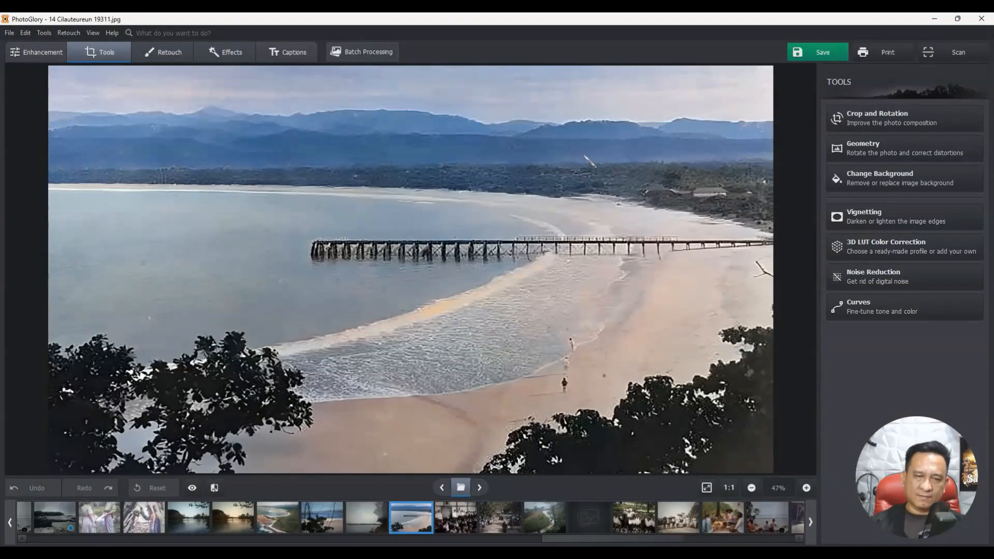